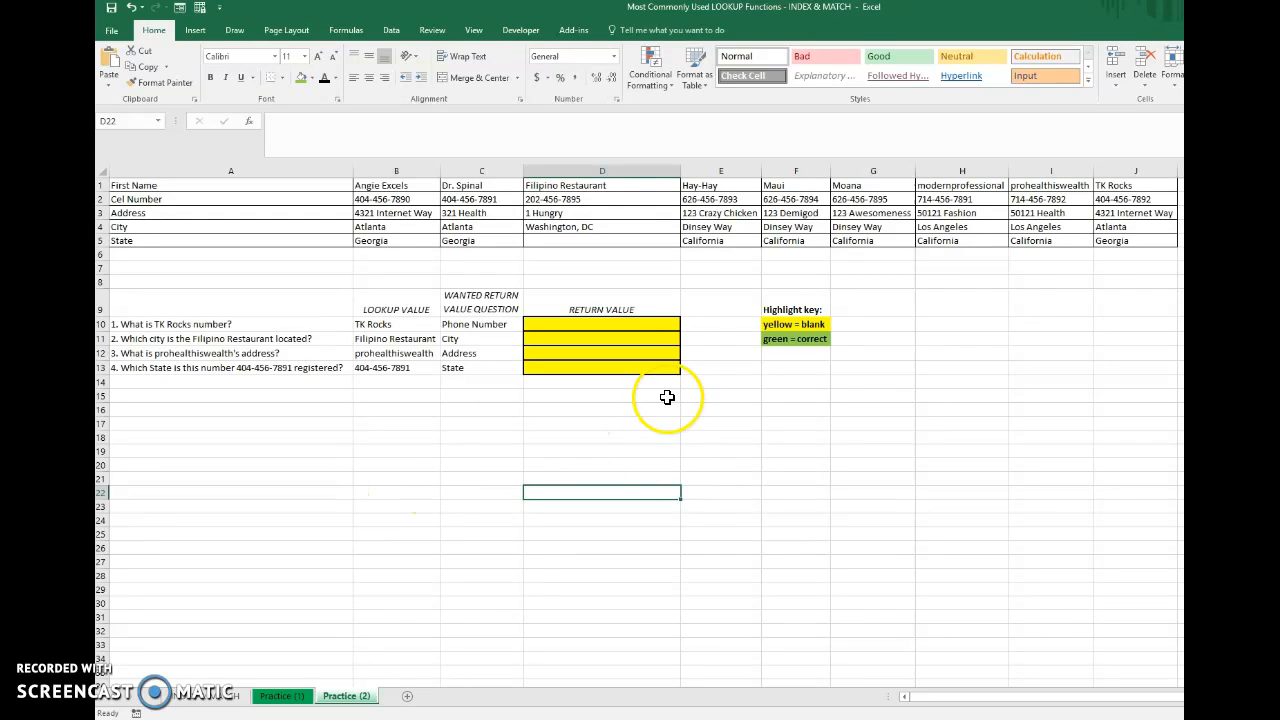
# - Start an INDEX formula in cell D10 with the Cel Number range A2:J2 as its array
pyautogui.click(550, 325)
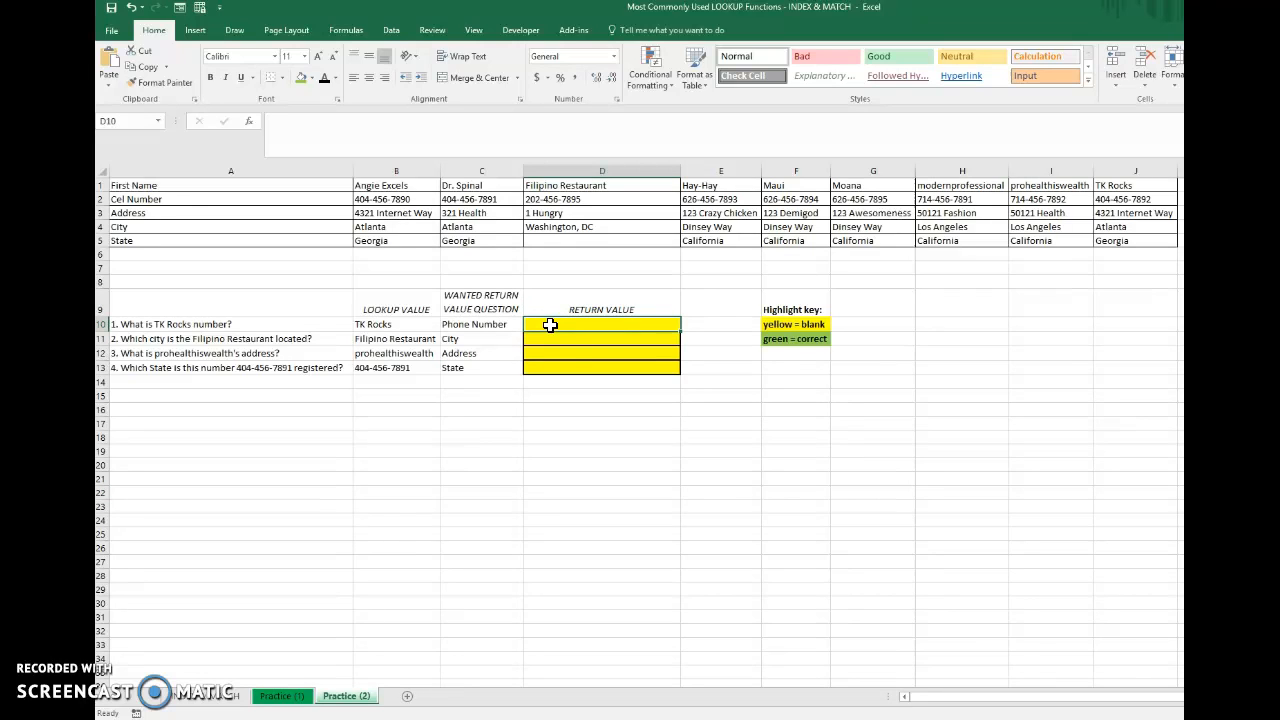
pyautogui.write('=')
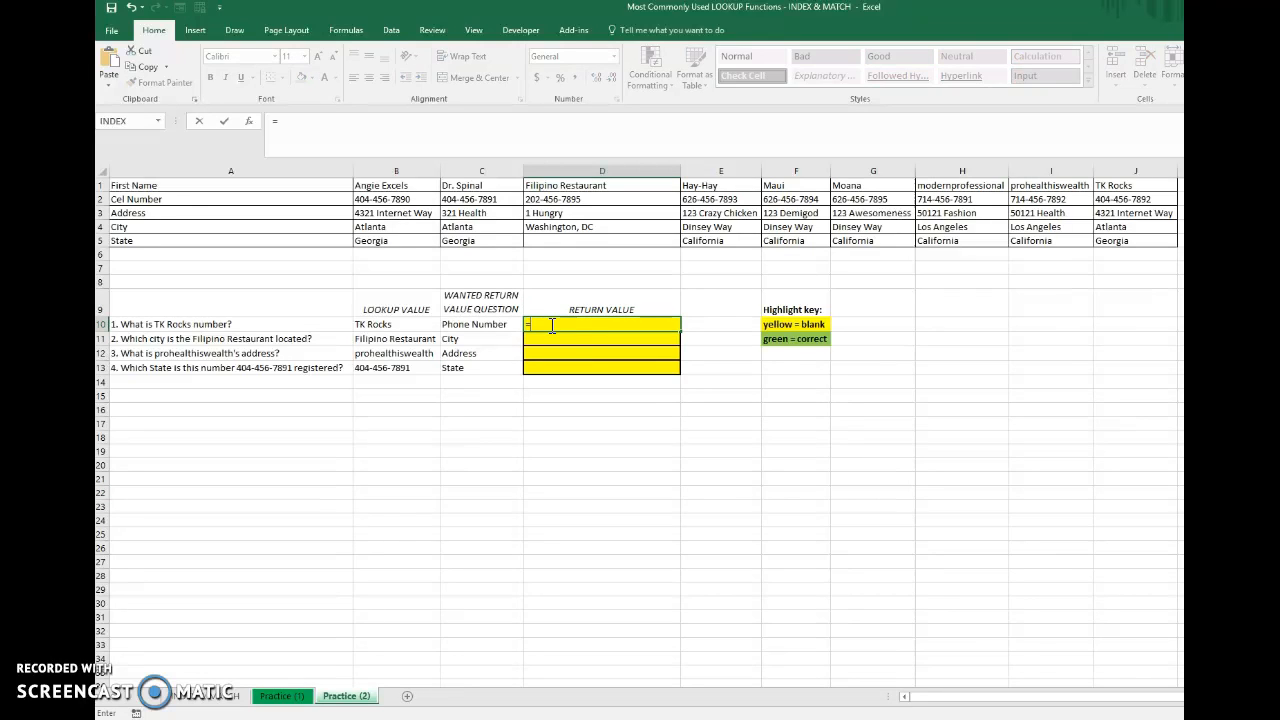
pyautogui.write('index(')
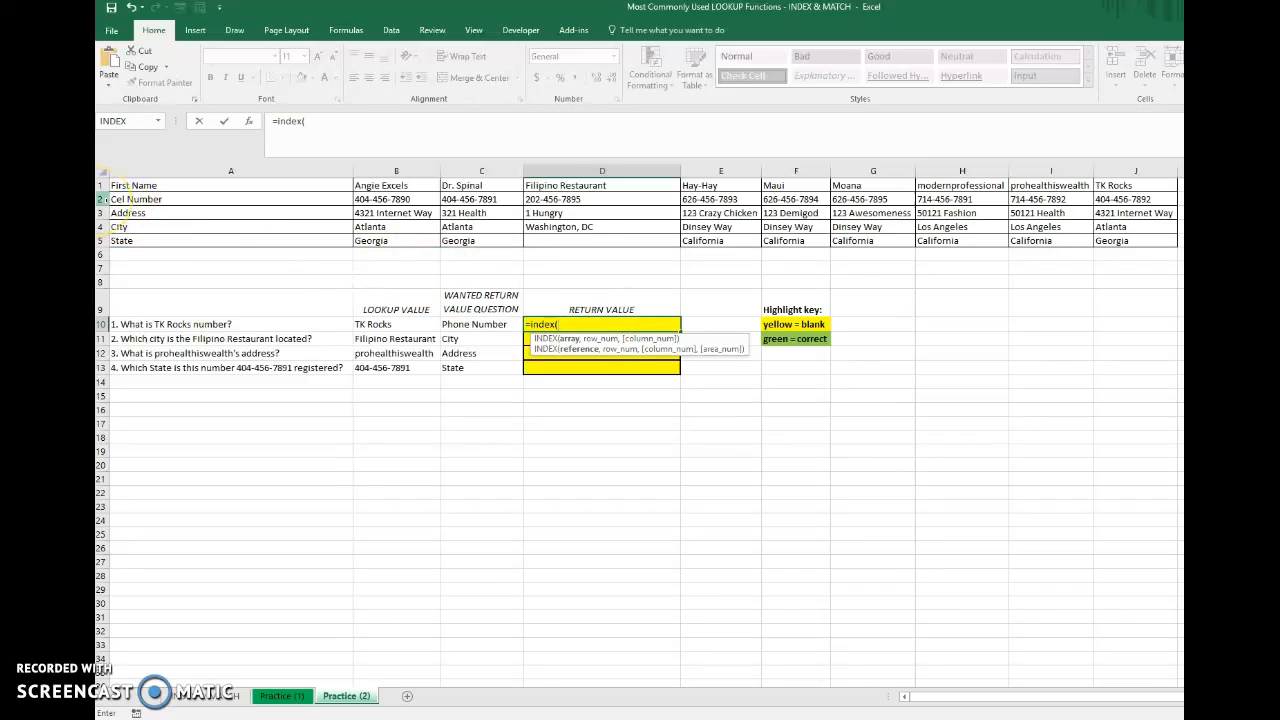
pyautogui.click(103, 199)
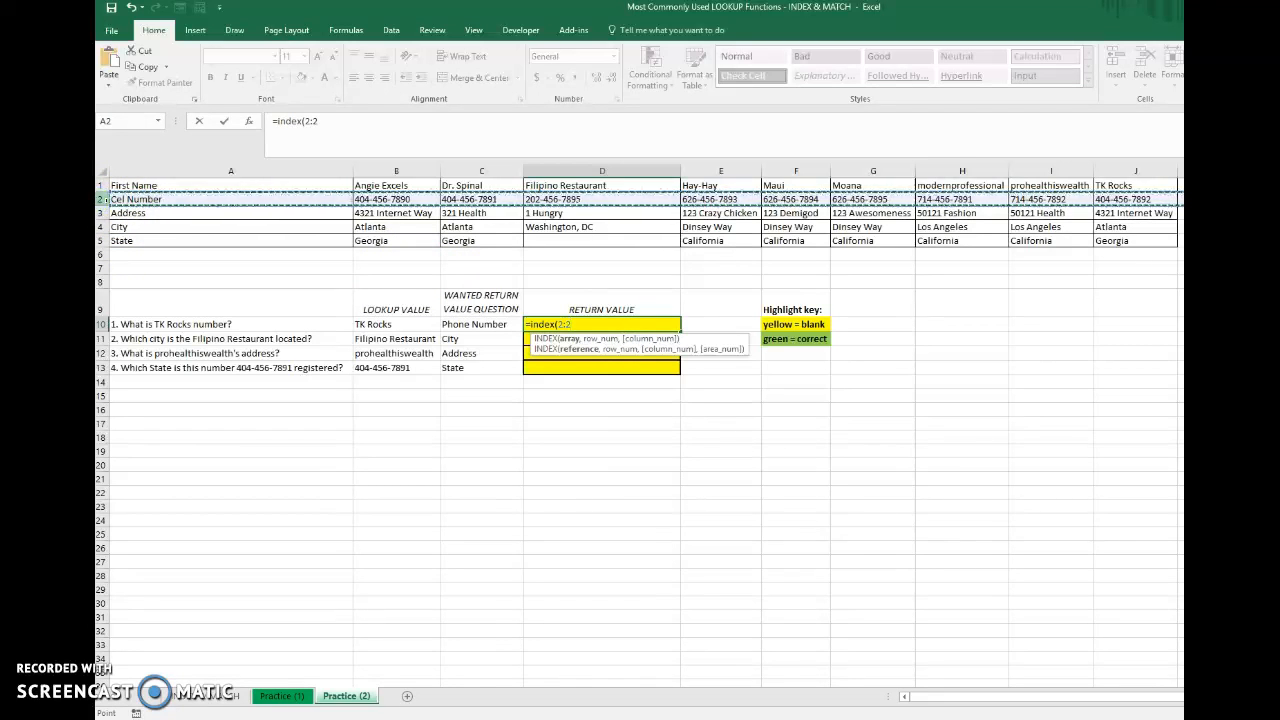
pyautogui.moveTo(171, 200); pyautogui.dragTo(1097, 197)
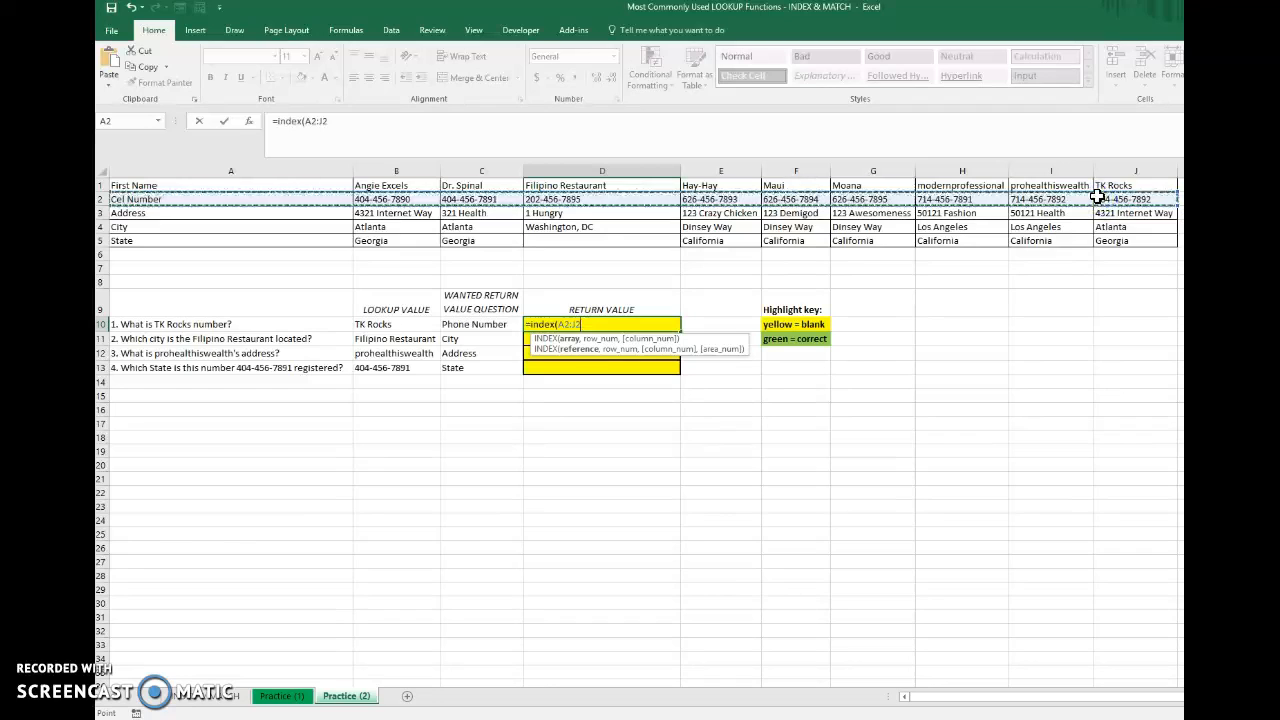
pyautogui.write(',')
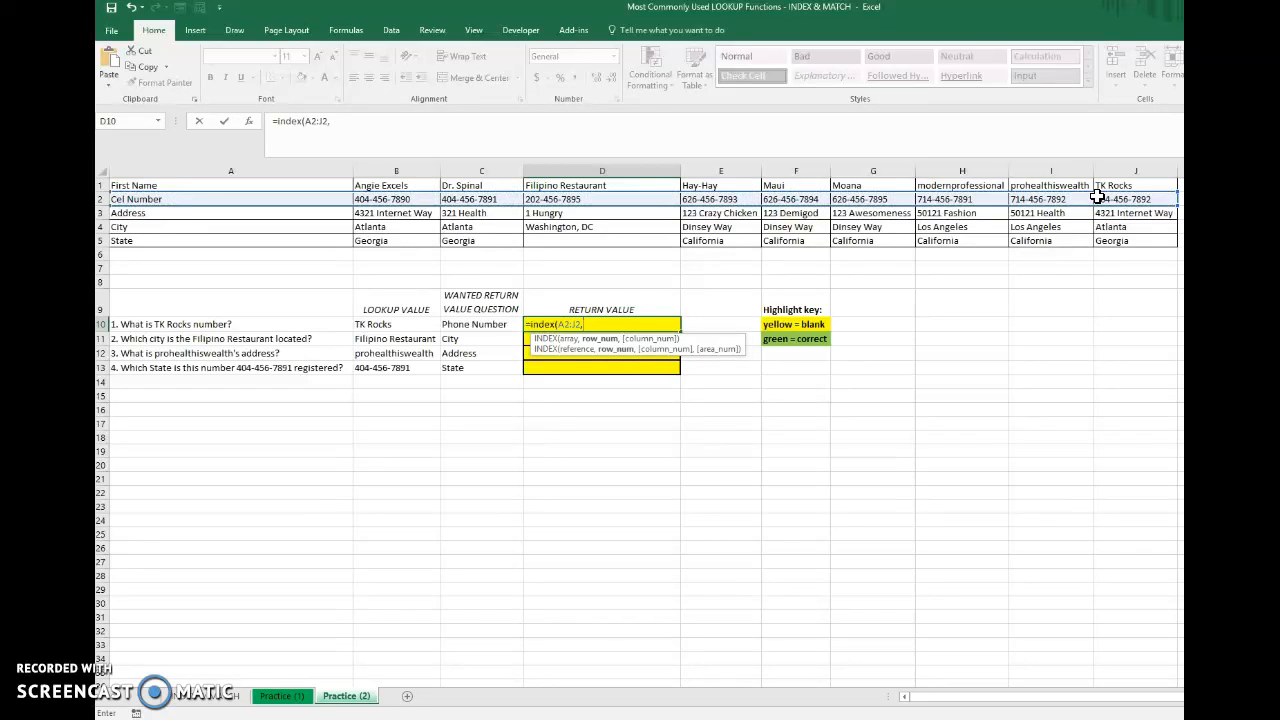
# - Complete the D10 formula with a nested MATCH(B10,A1:J1,0) that finds the lookup value by exact match in the First Name row
pyautogui.write('match')
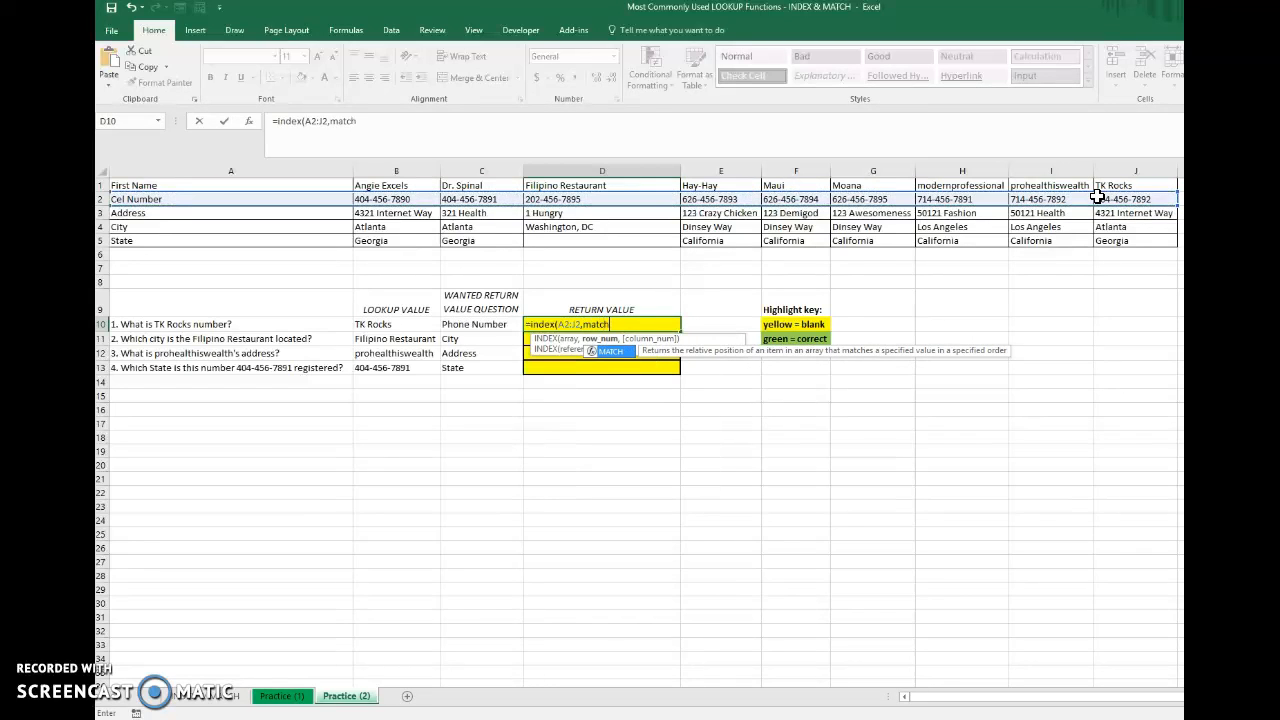
pyautogui.write('(')
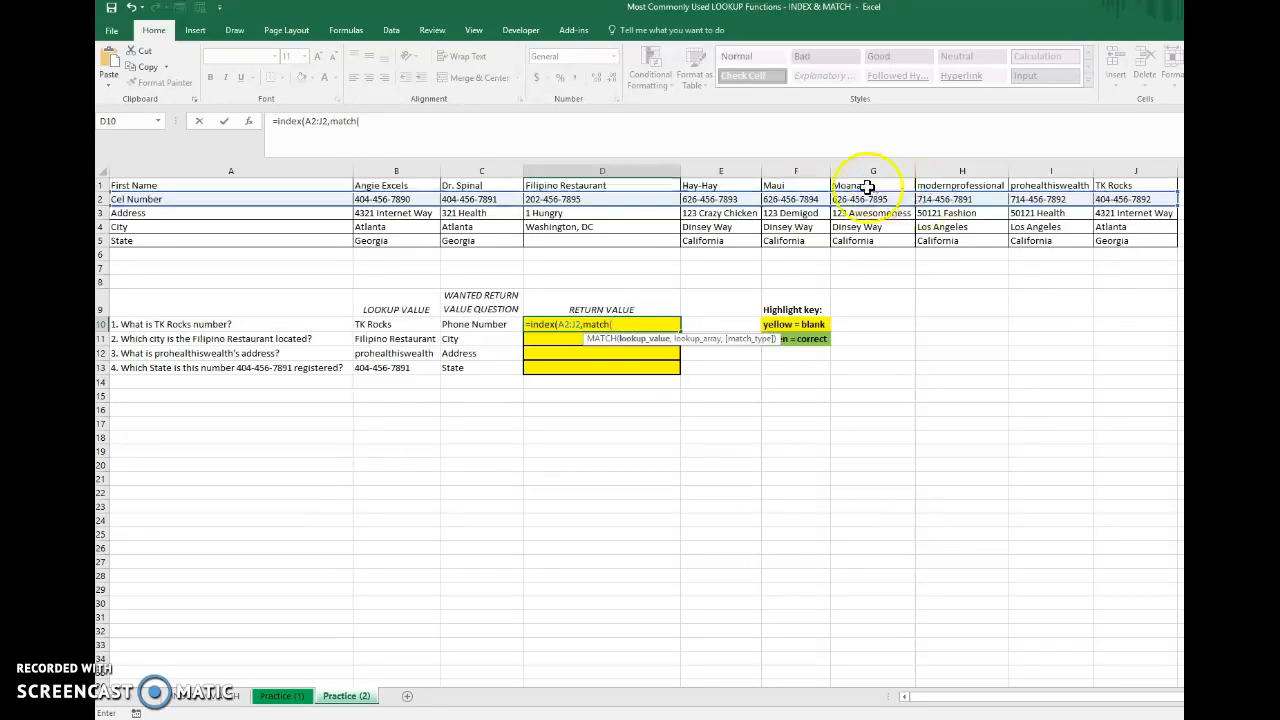
pyautogui.click(395, 323)
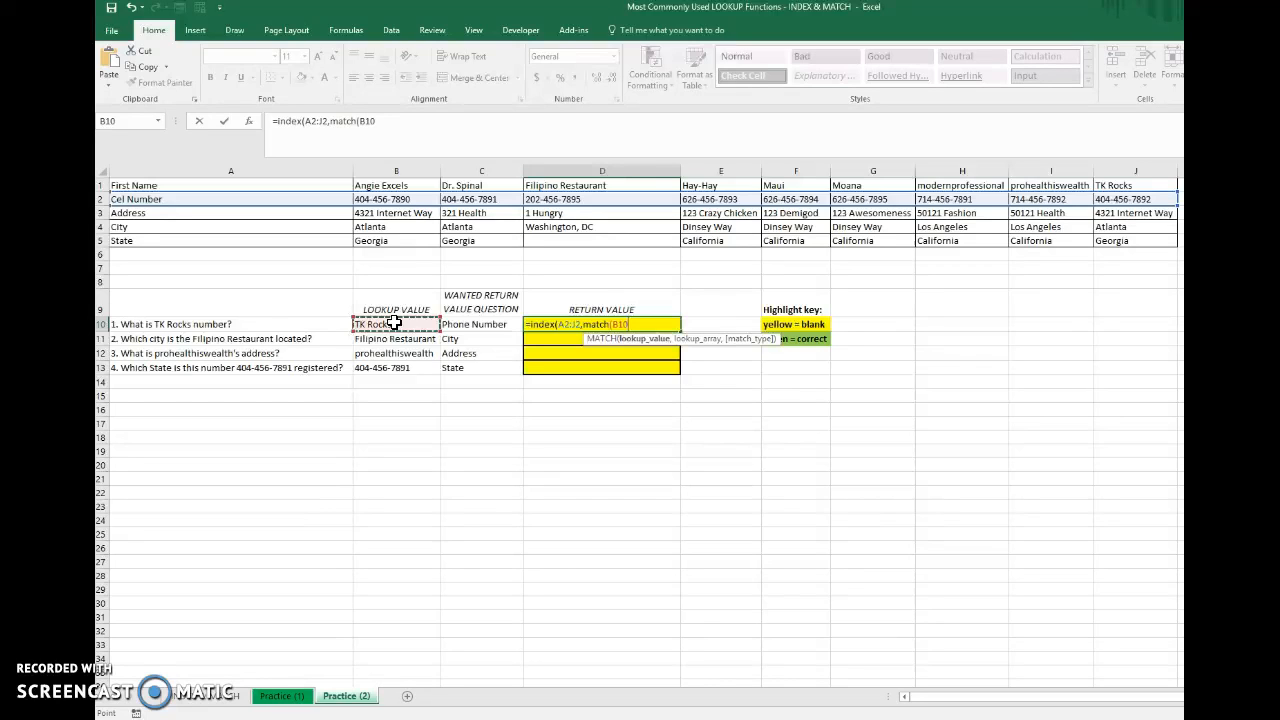
pyautogui.write(',')
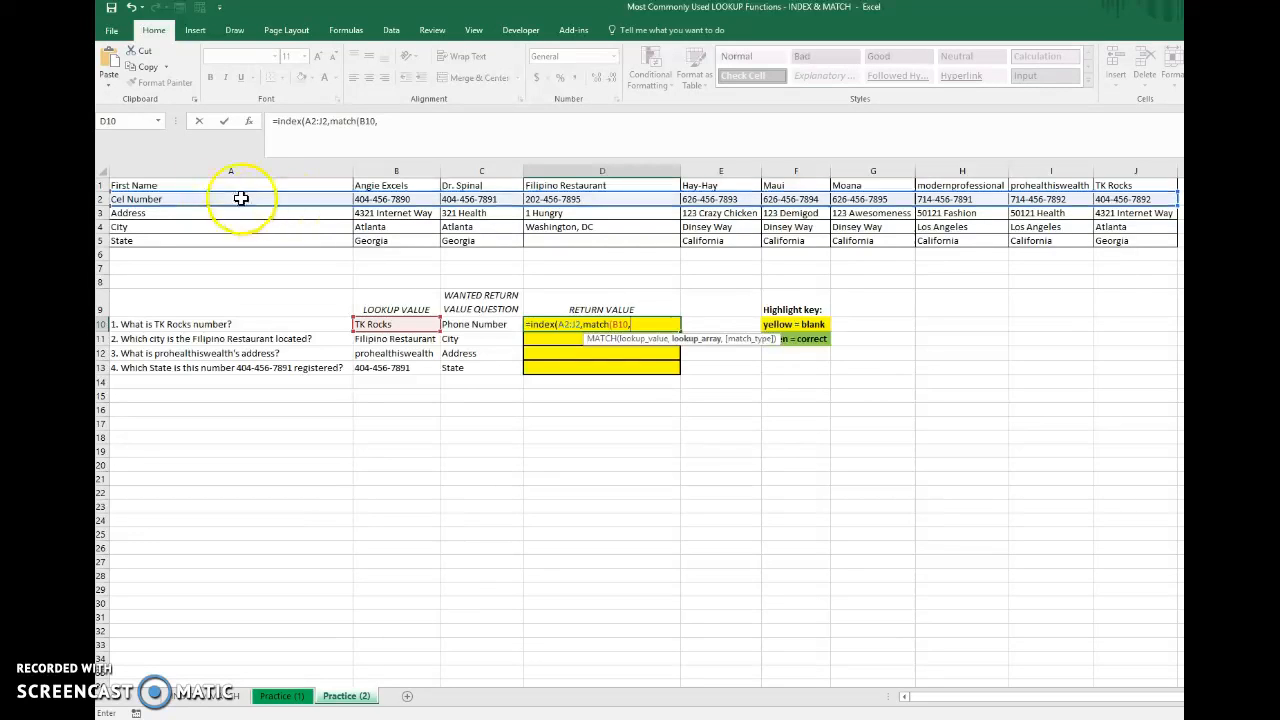
pyautogui.click(103, 186)
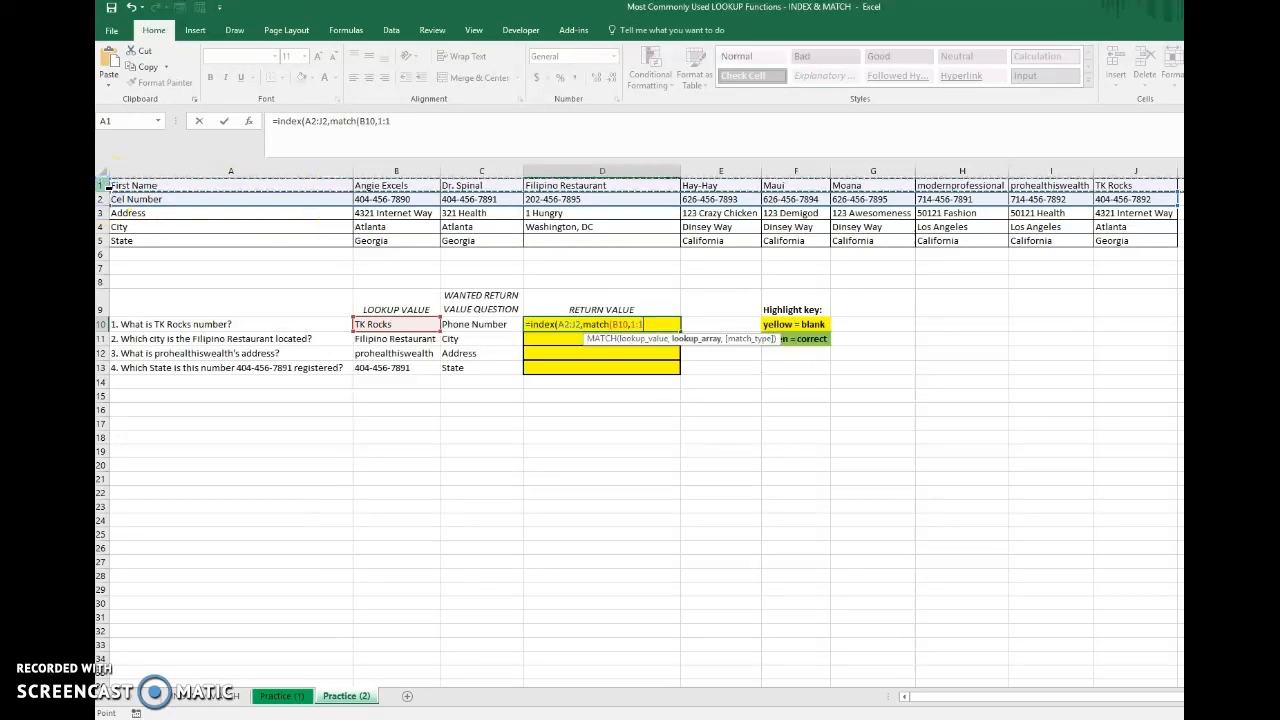
pyautogui.moveTo(170, 186); pyautogui.dragTo(1120, 183)
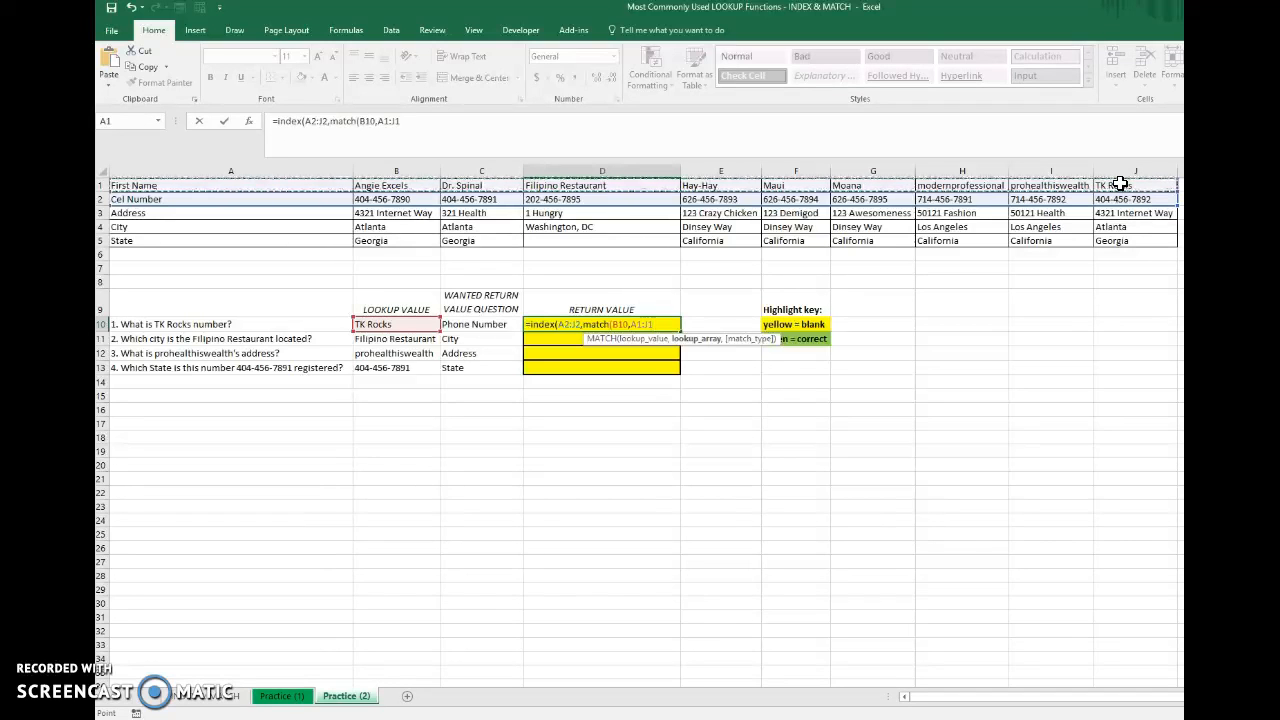
pyautogui.write(',')
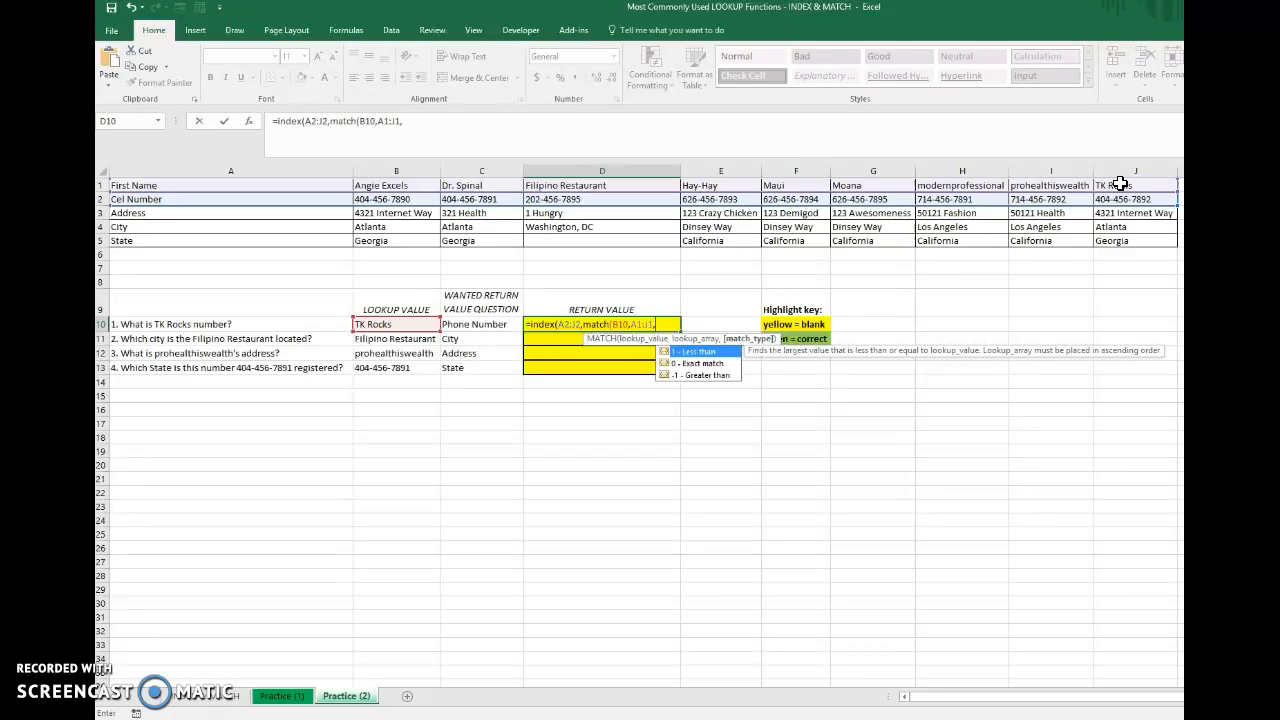
pyautogui.write('0))')
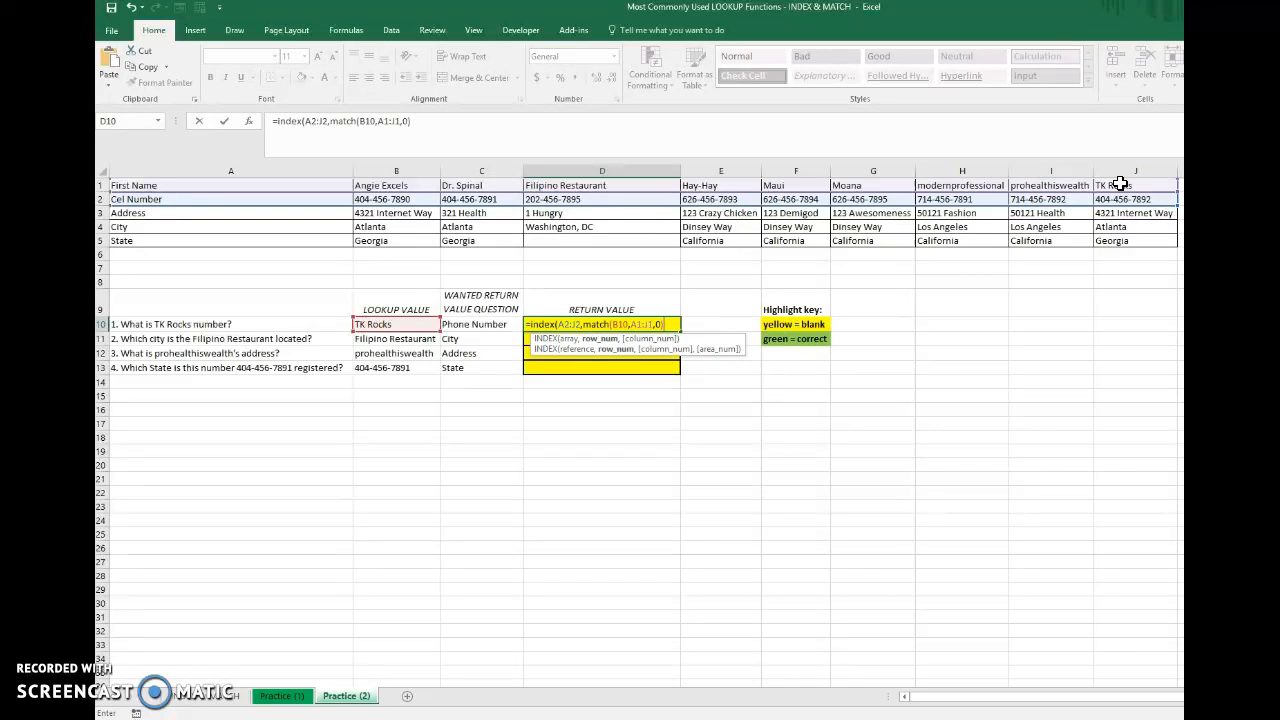
pyautogui.write(')')
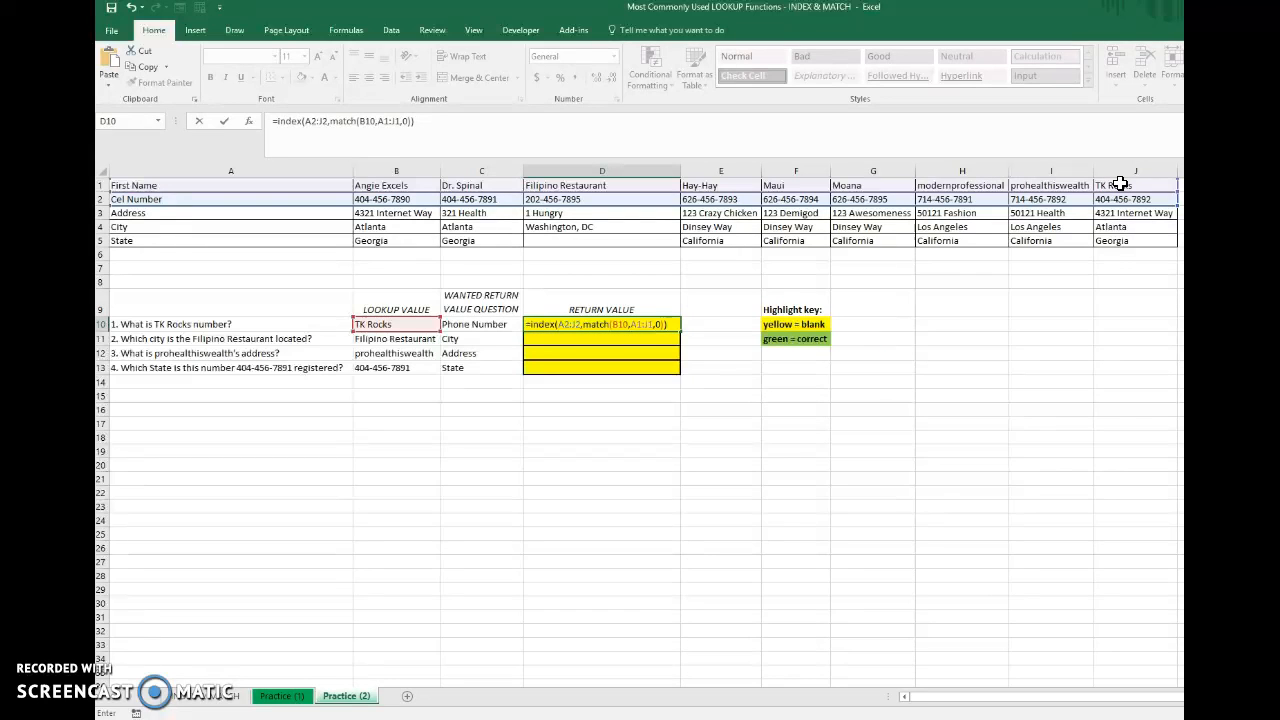
pyautogui.press('Return')
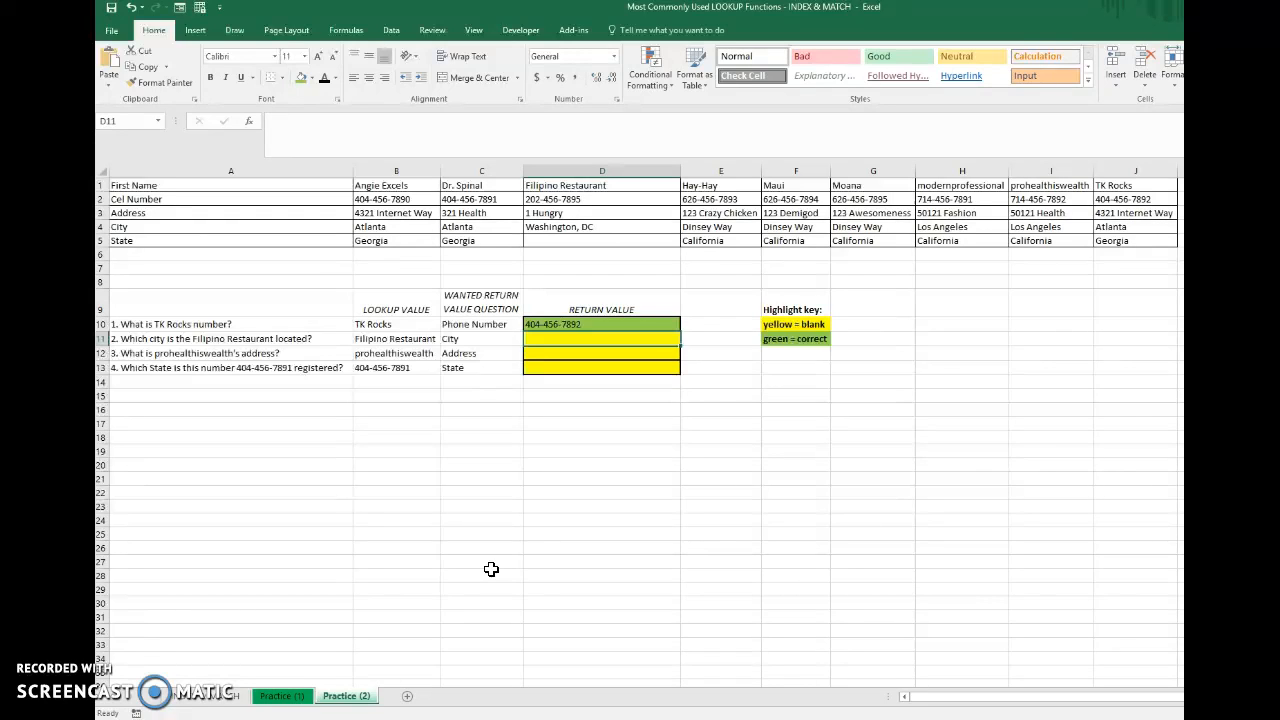
# - Enter =INDEX(4:4,MATCH(B11,1:1,0)) in cell D11 to return the Filipino Restaurant's city
pyautogui.write('=index')
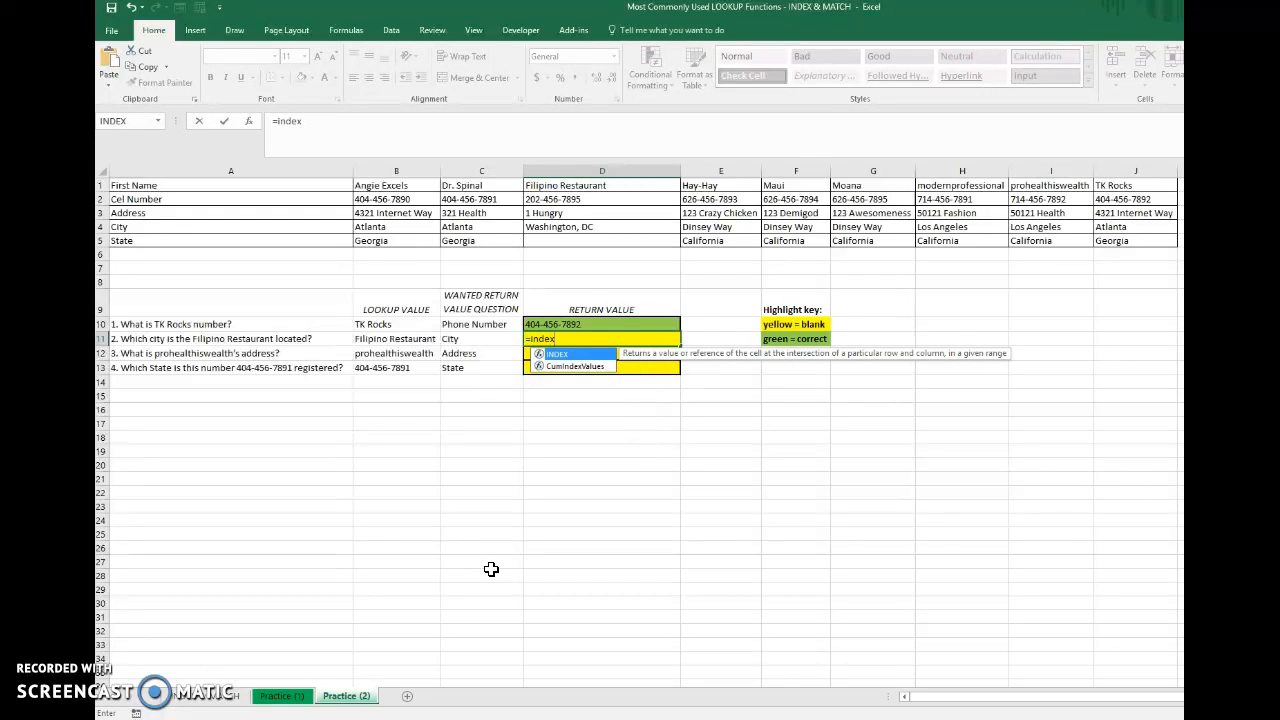
pyautogui.write('(')
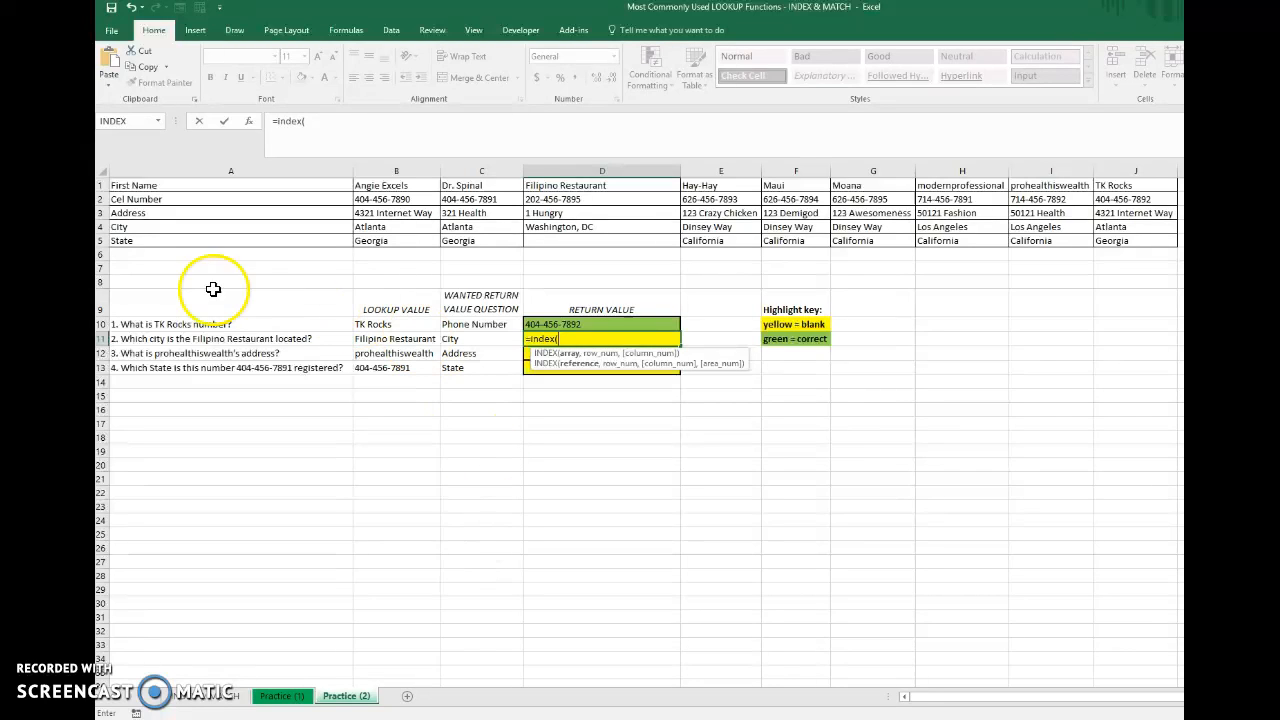
pyautogui.click(107, 227)
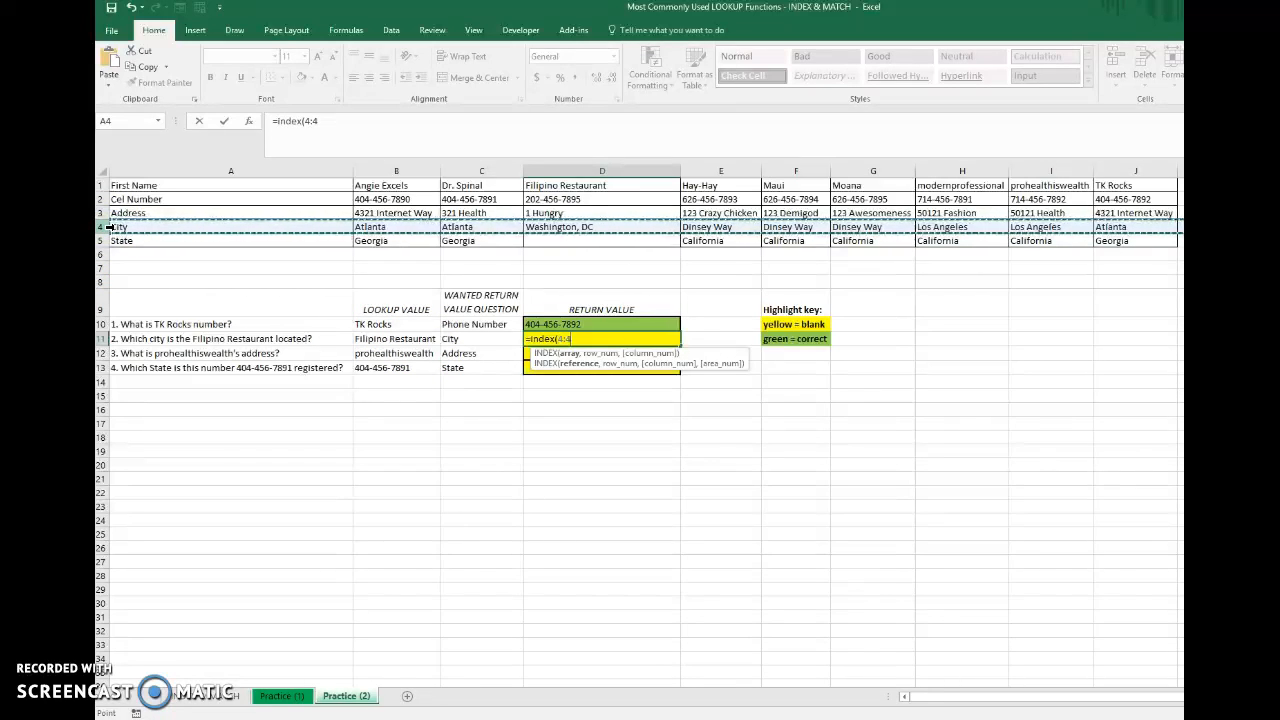
pyautogui.write(',ma')
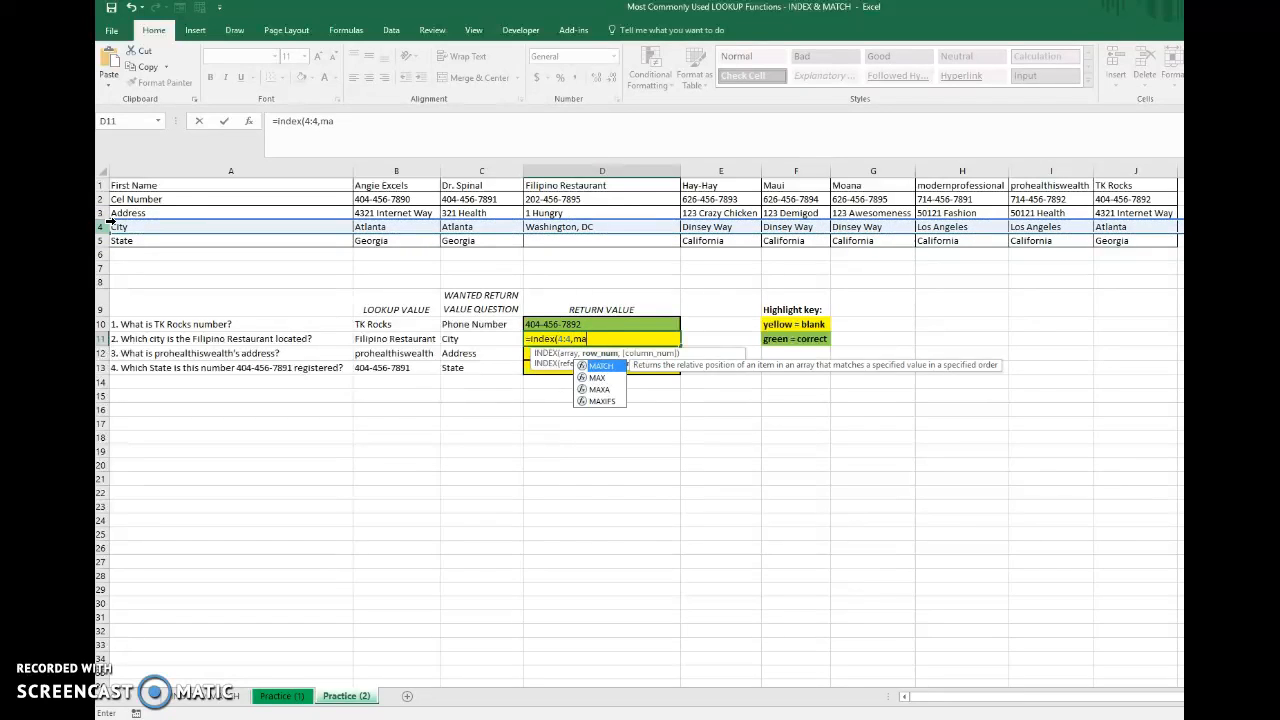
pyautogui.write('tch(')
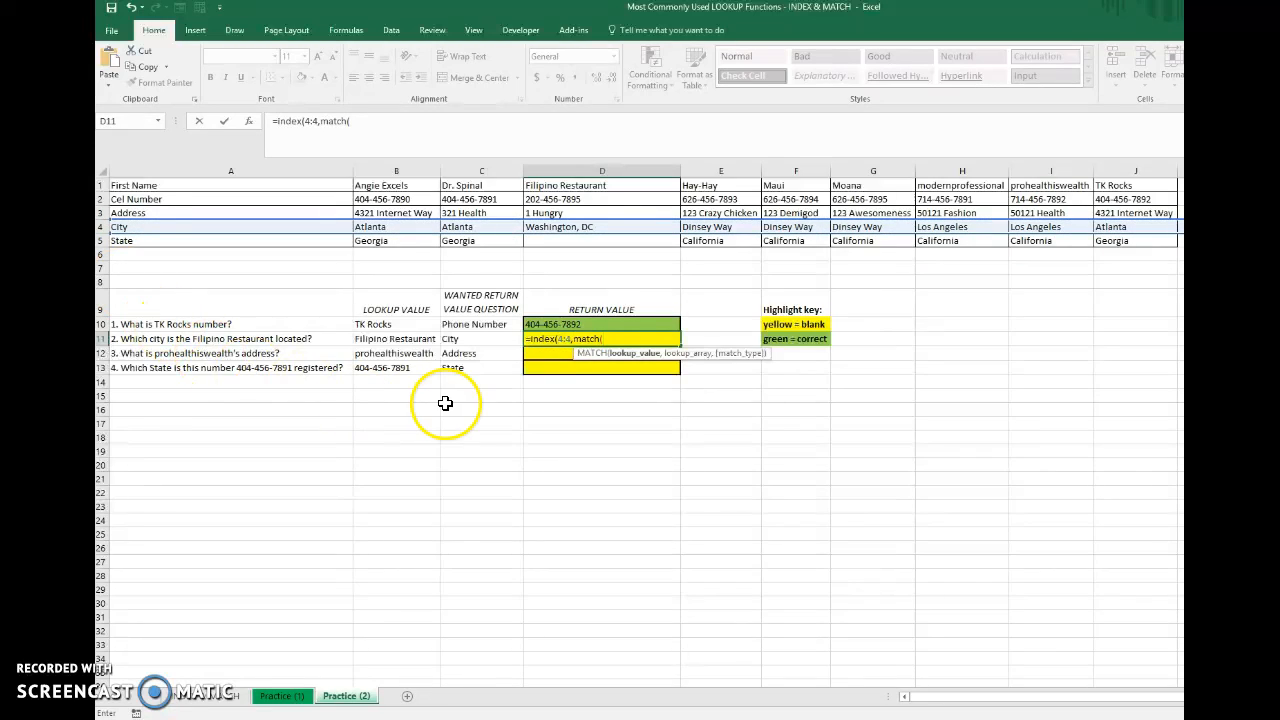
pyautogui.click(421, 338)
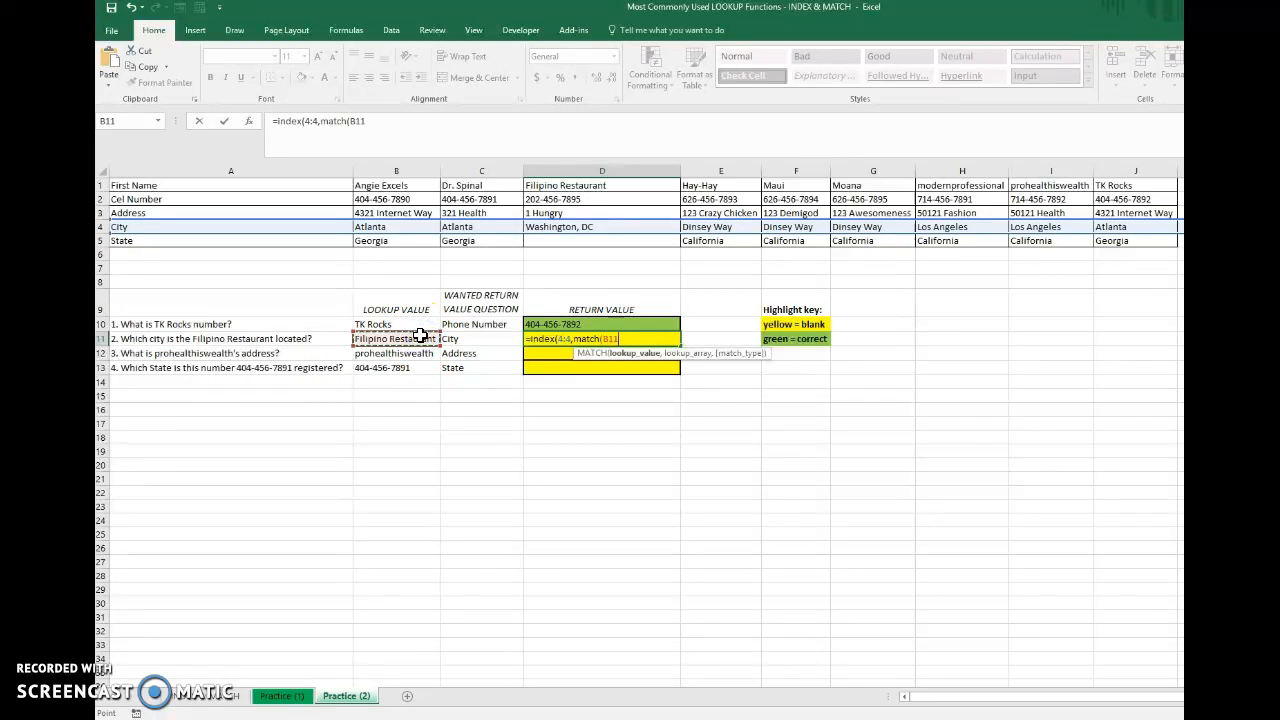
pyautogui.write(',')
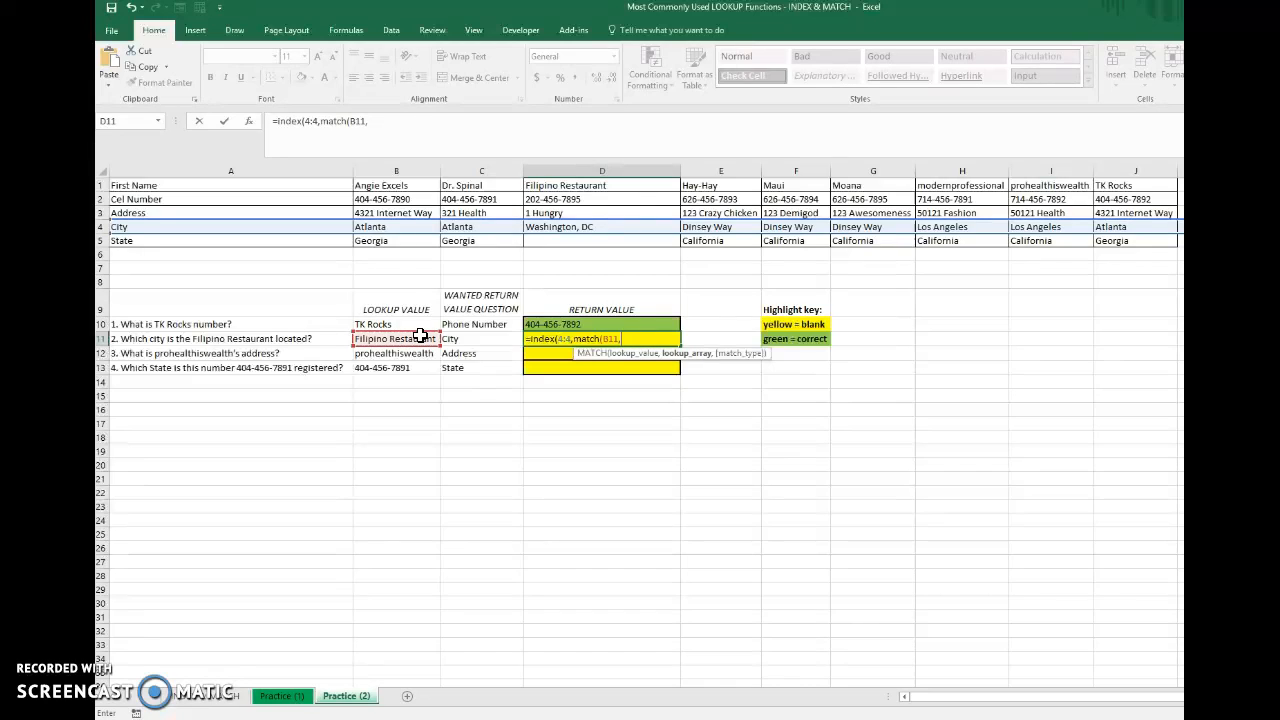
pyautogui.click(102, 185)
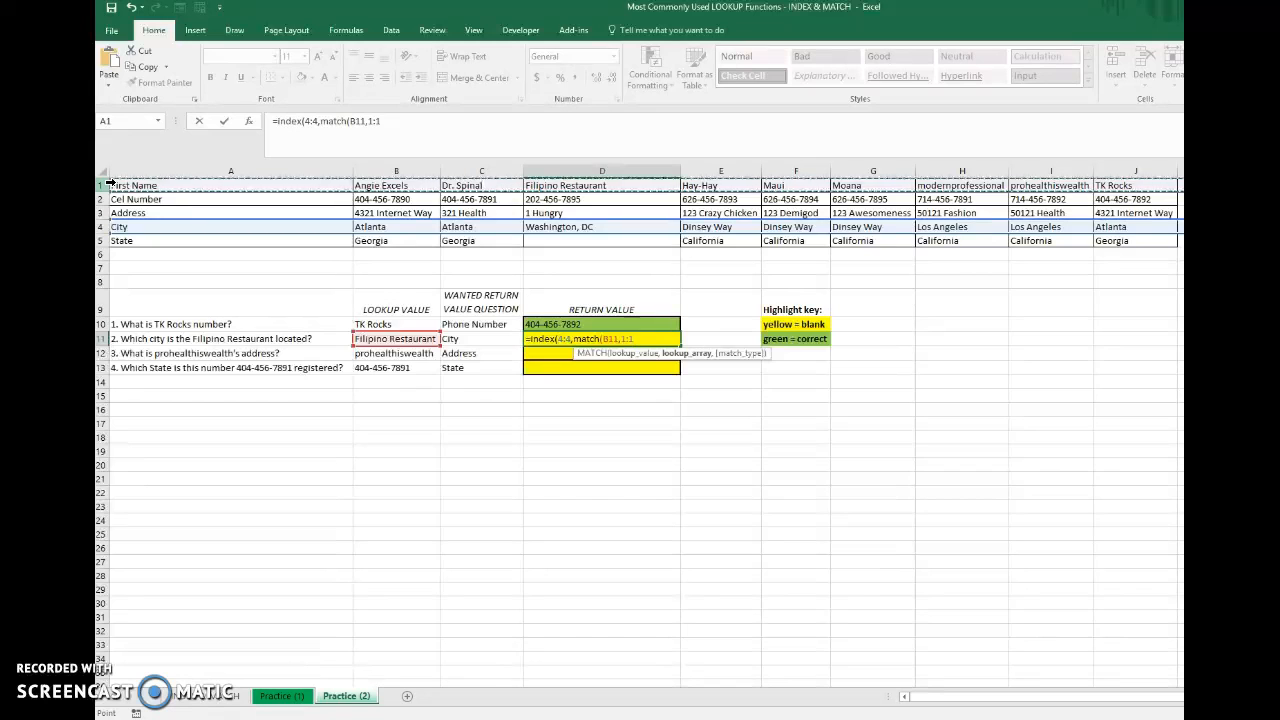
pyautogui.write(',')
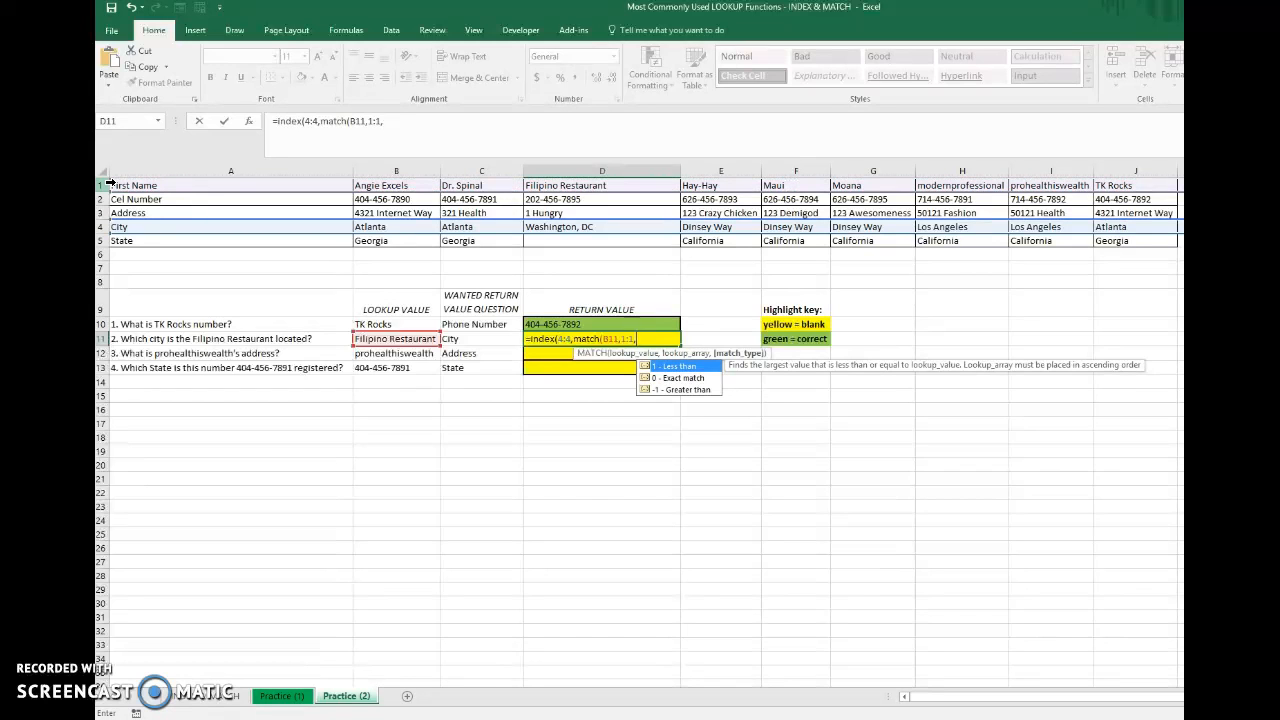
pyautogui.write('0)')
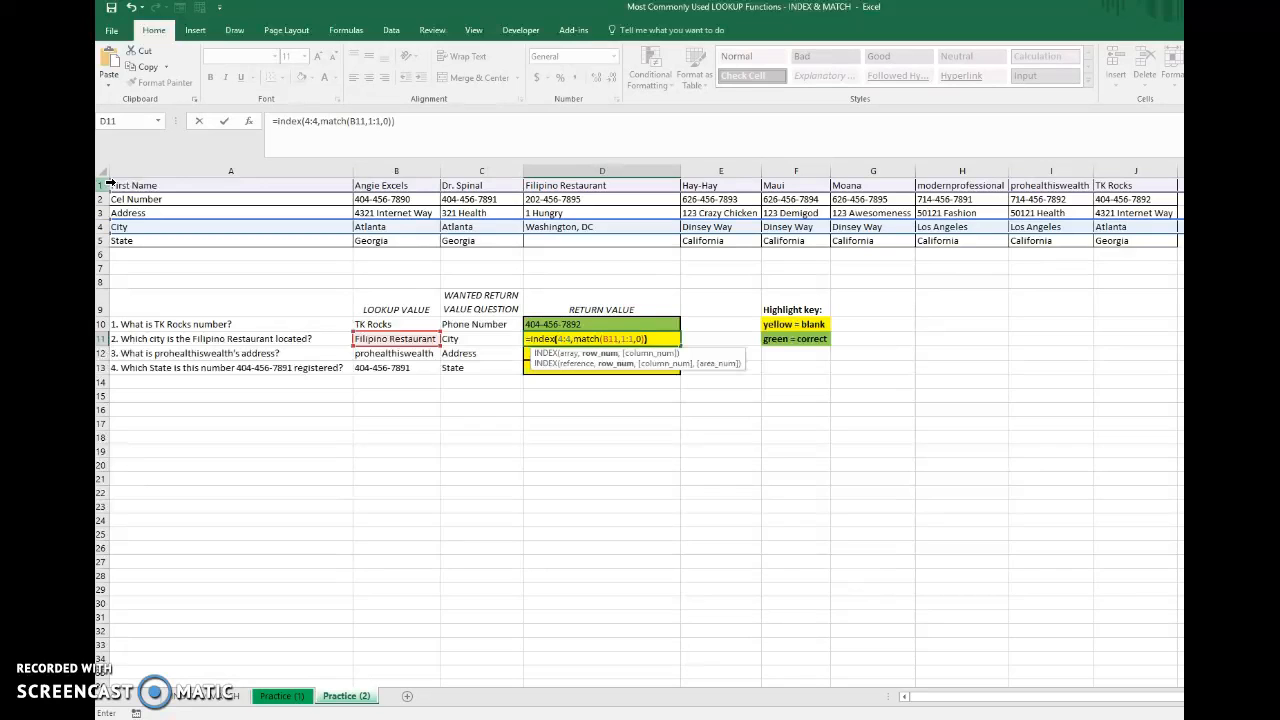
pyautogui.write(')')
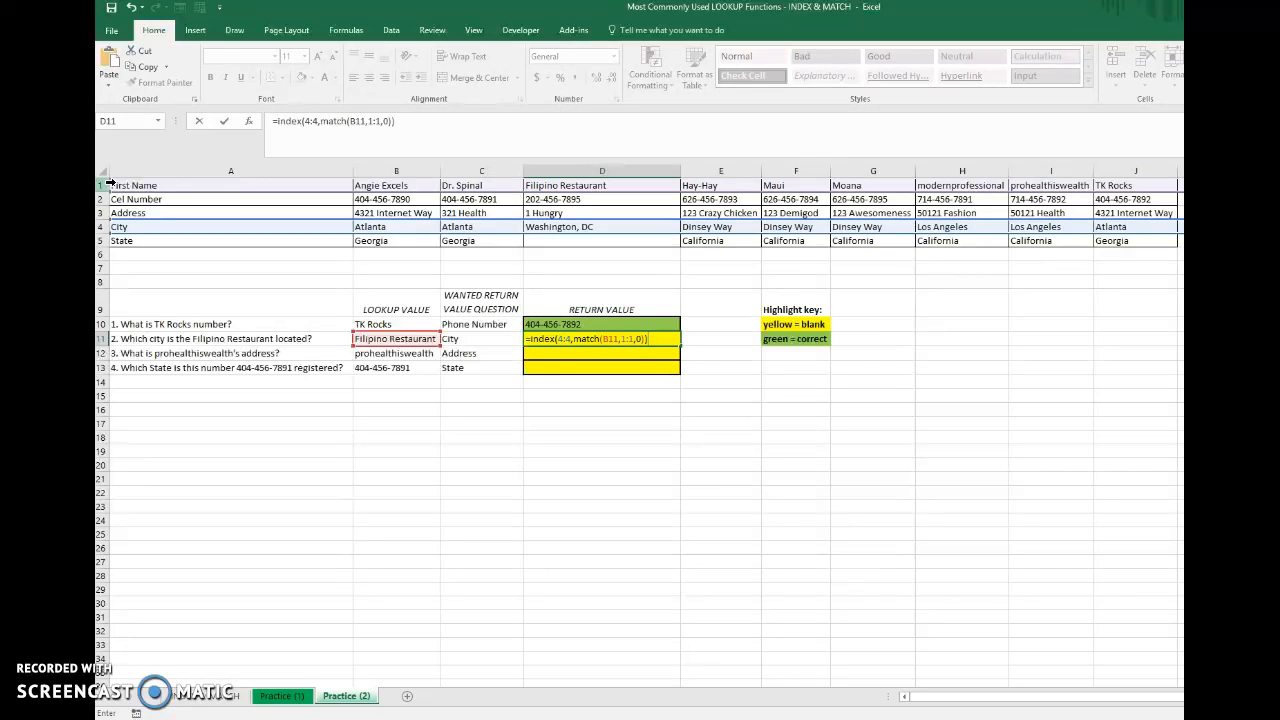
pyautogui.press('Return')
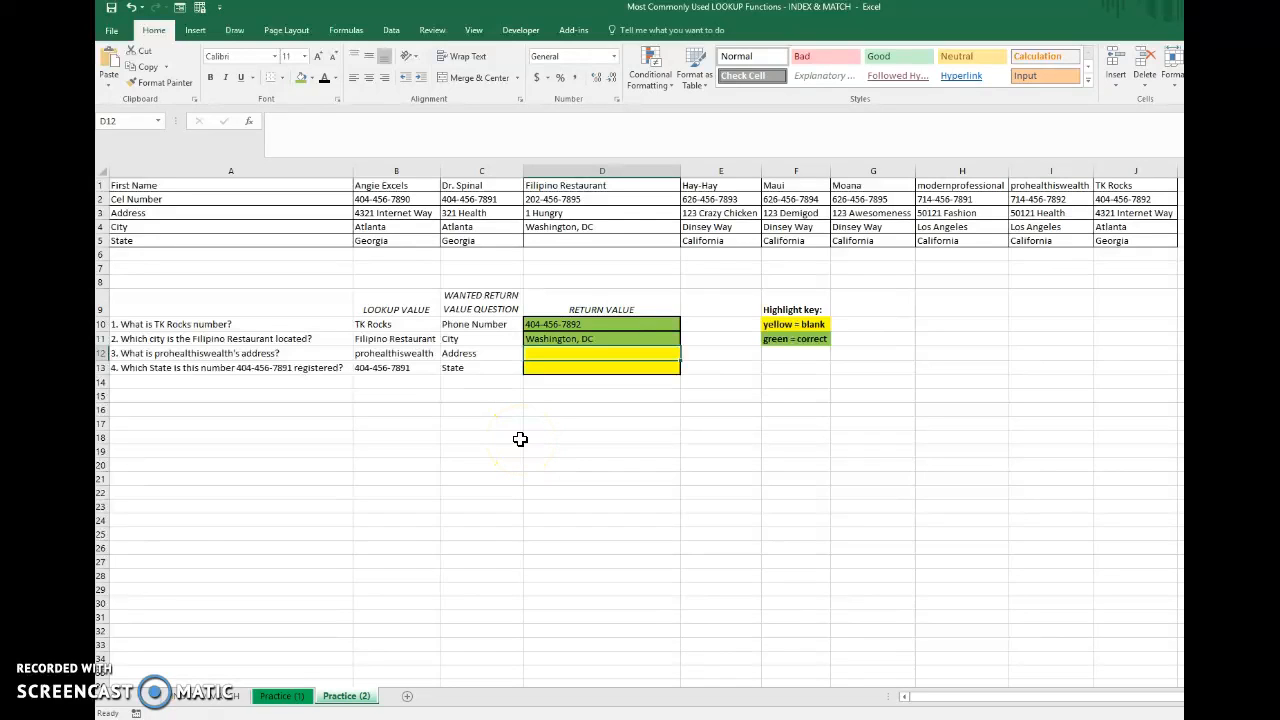
pyautogui.write('=')
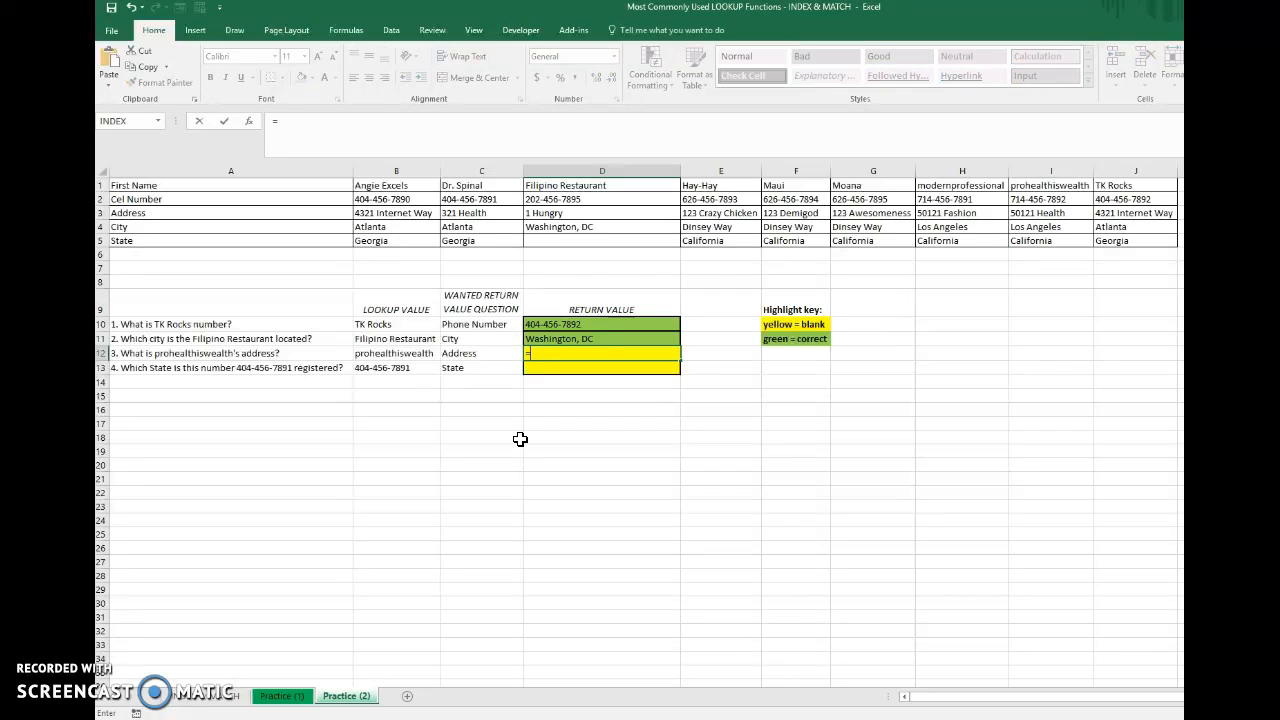
pyautogui.write('index(')
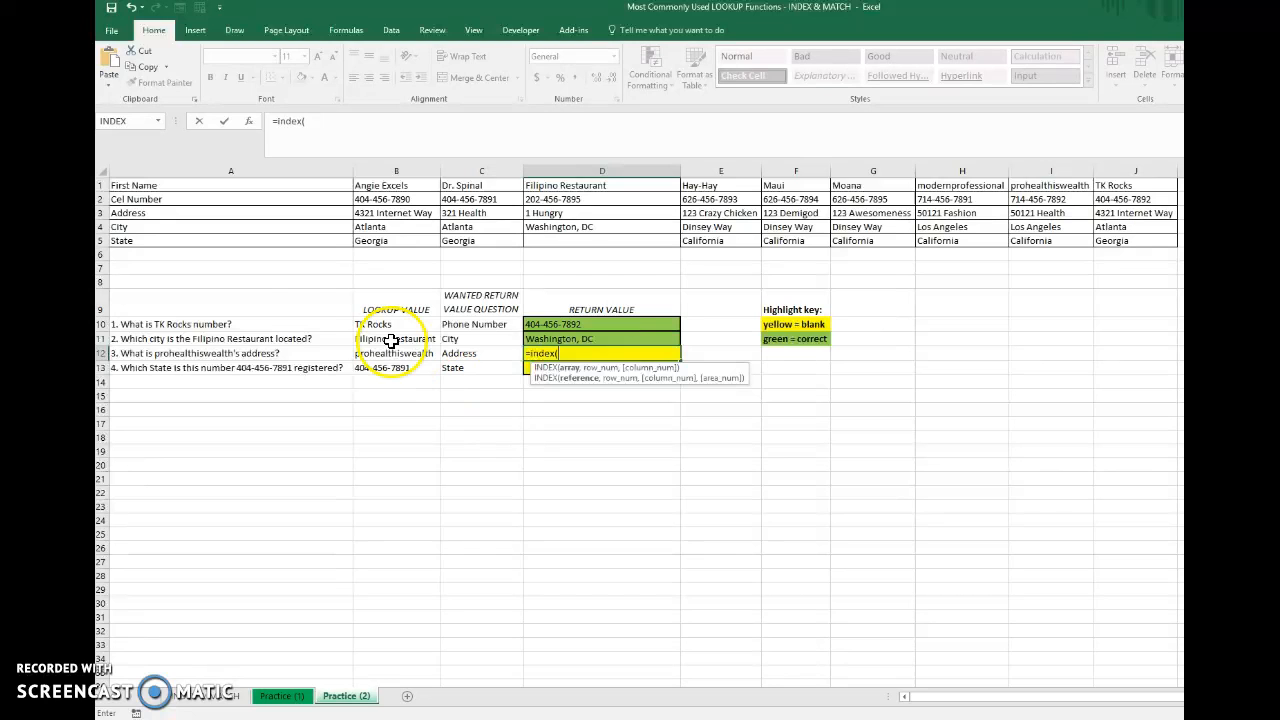
pyautogui.click(101, 212)
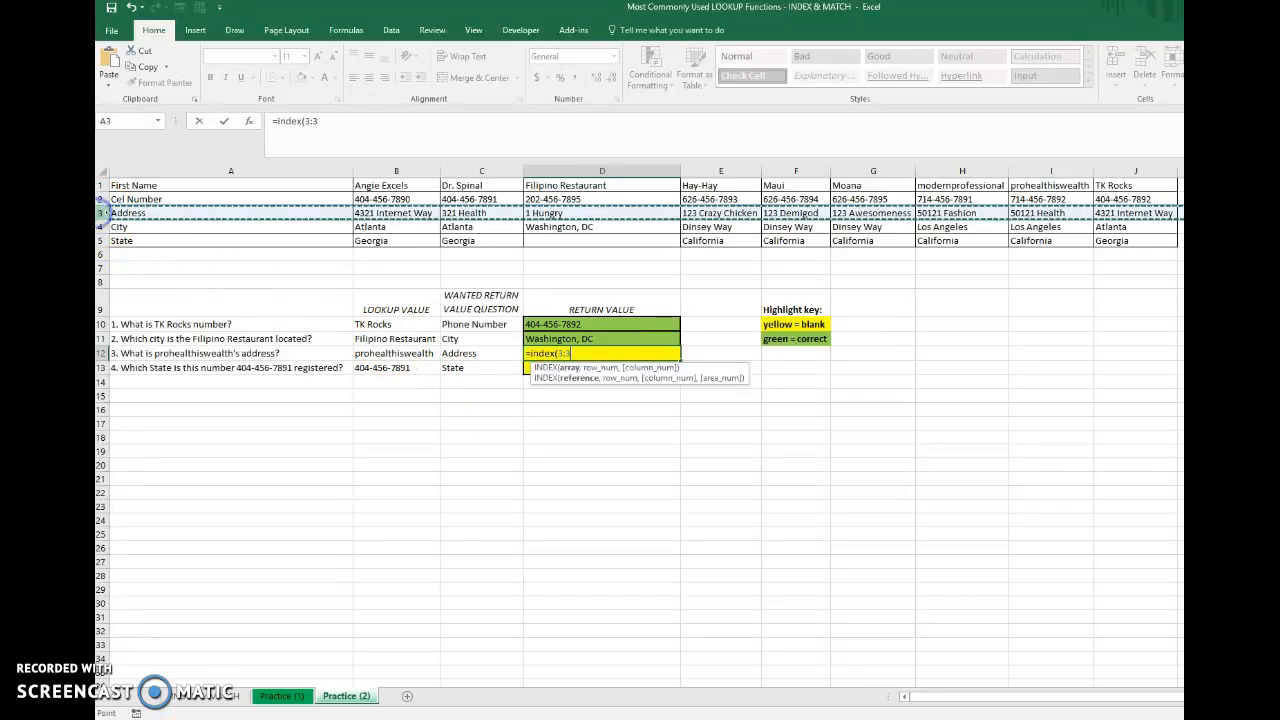
pyautogui.write(',mat')
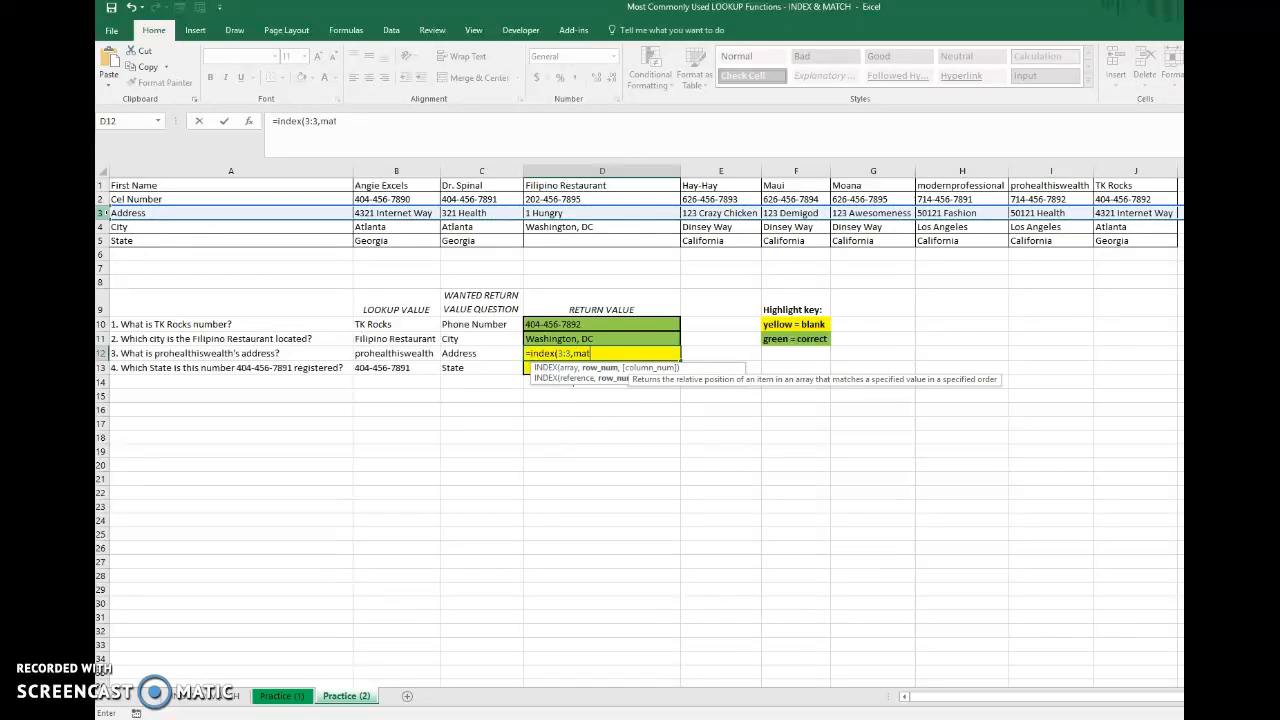
pyautogui.write('ch(')
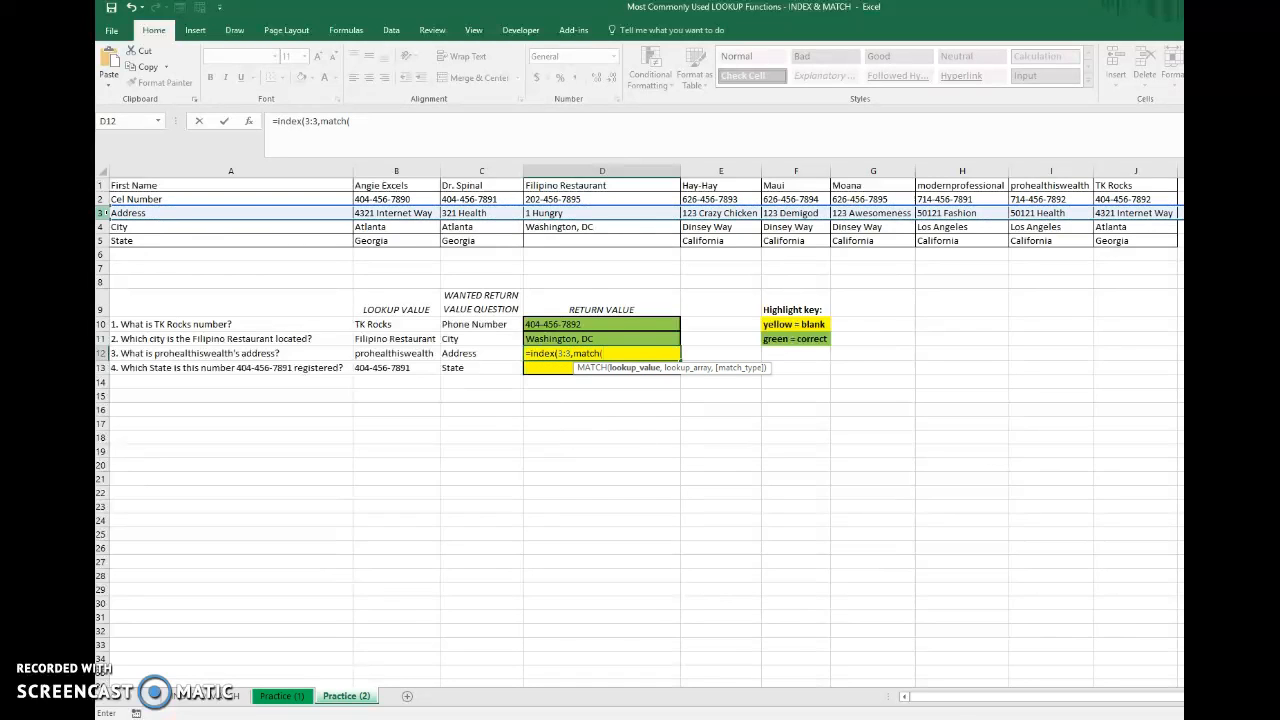
pyautogui.click(398, 353)
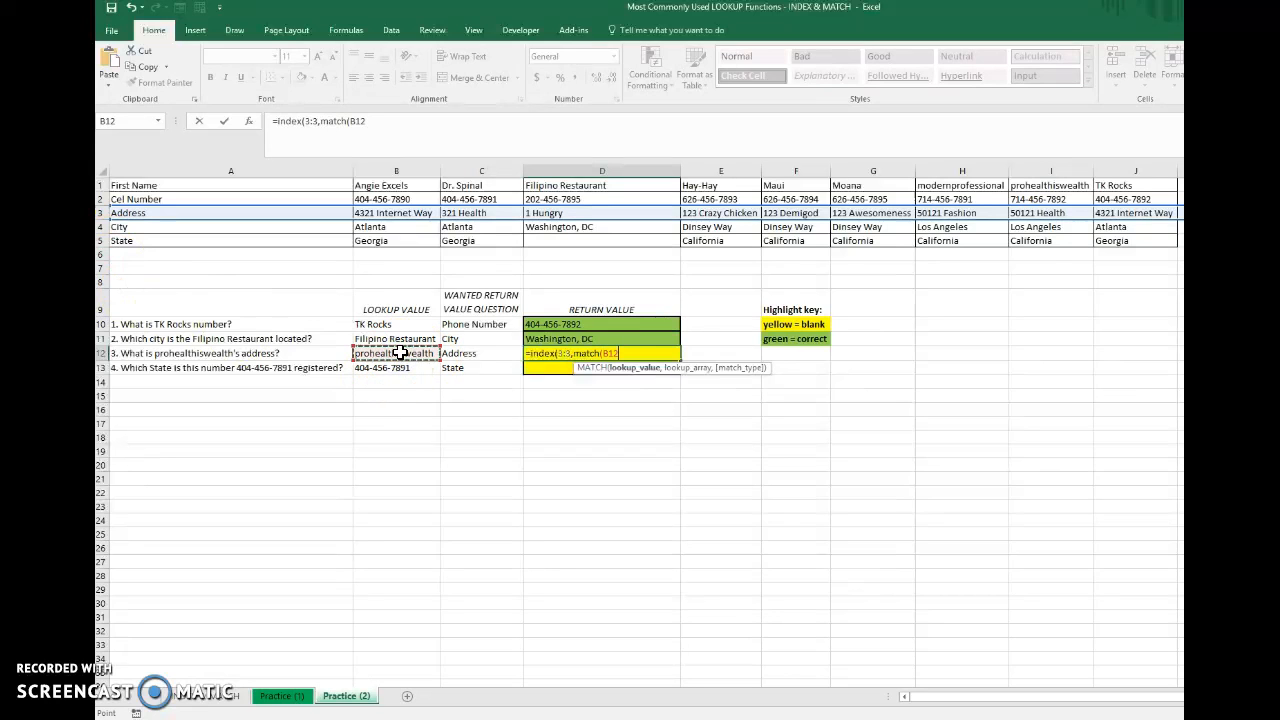
pyautogui.write(',')
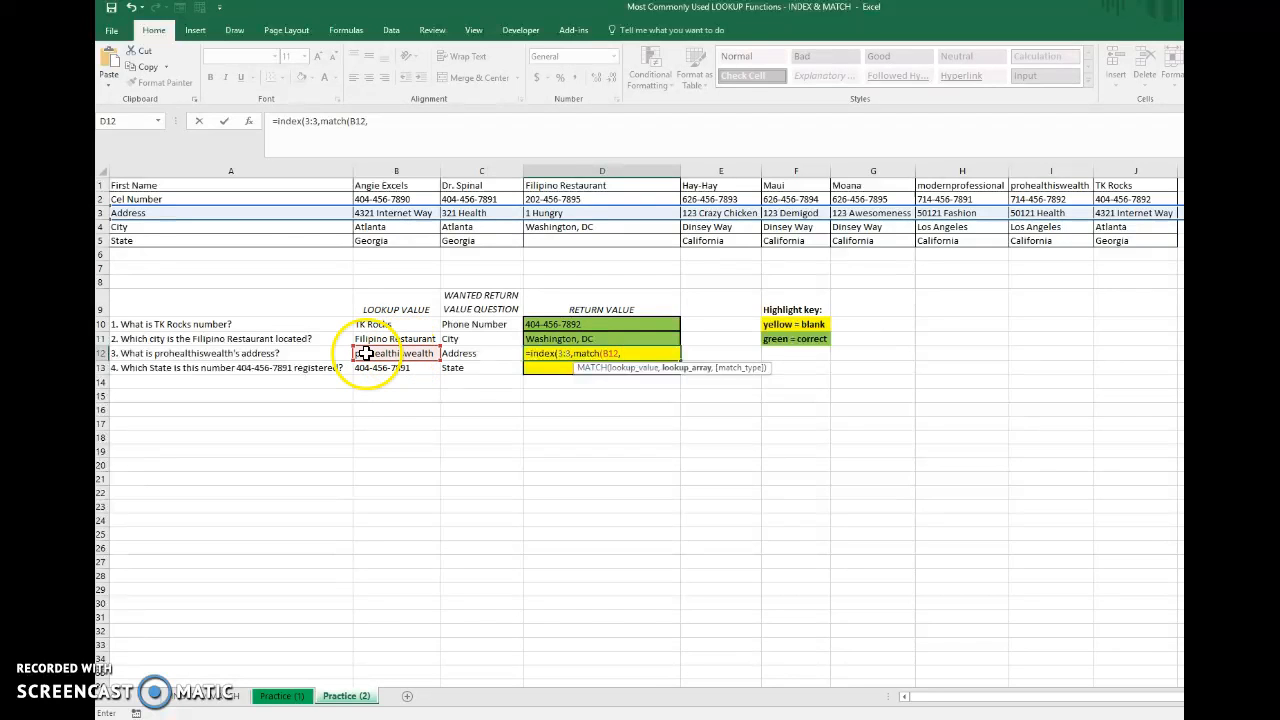
pyautogui.click(102, 185)
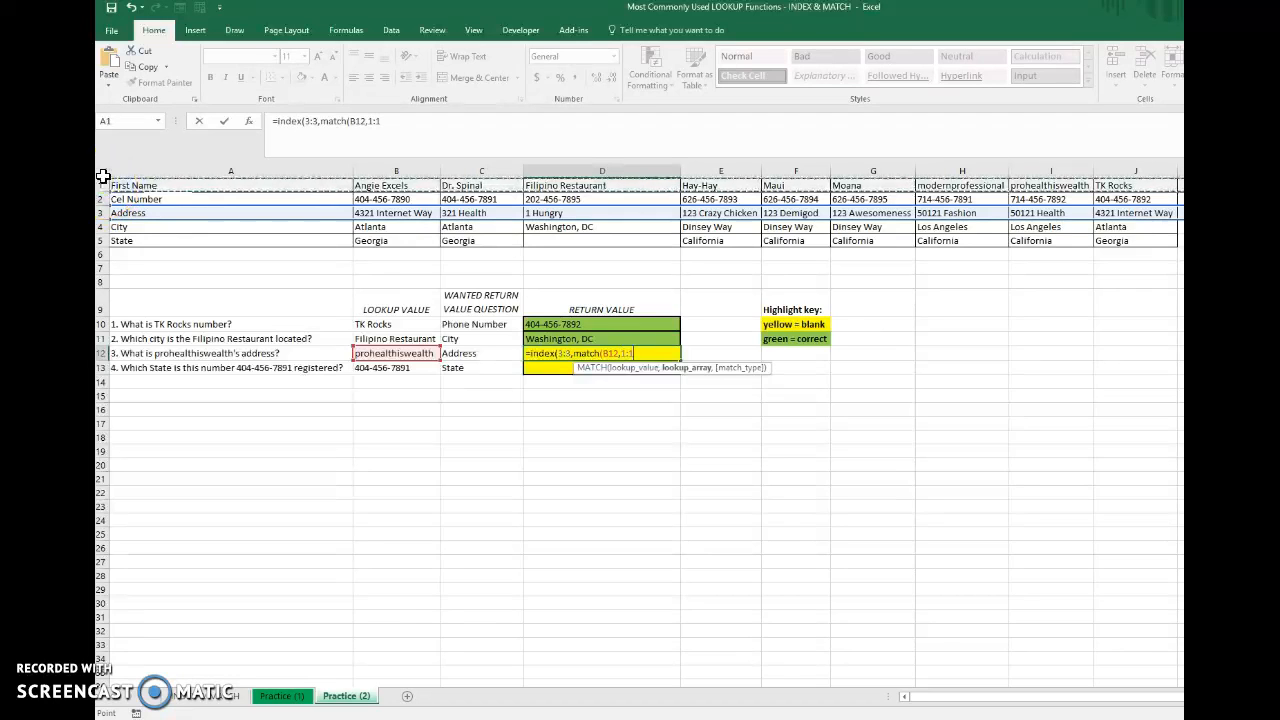
pyautogui.write(',')
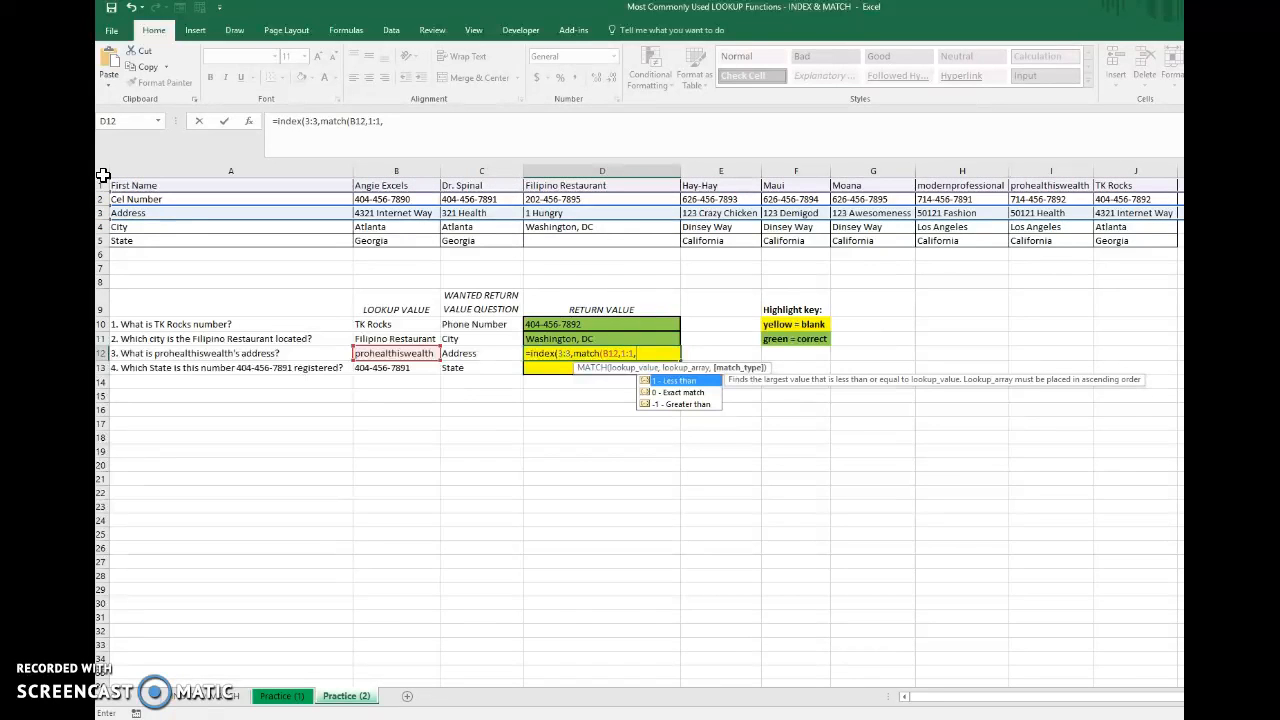
pyautogui.write('0)')
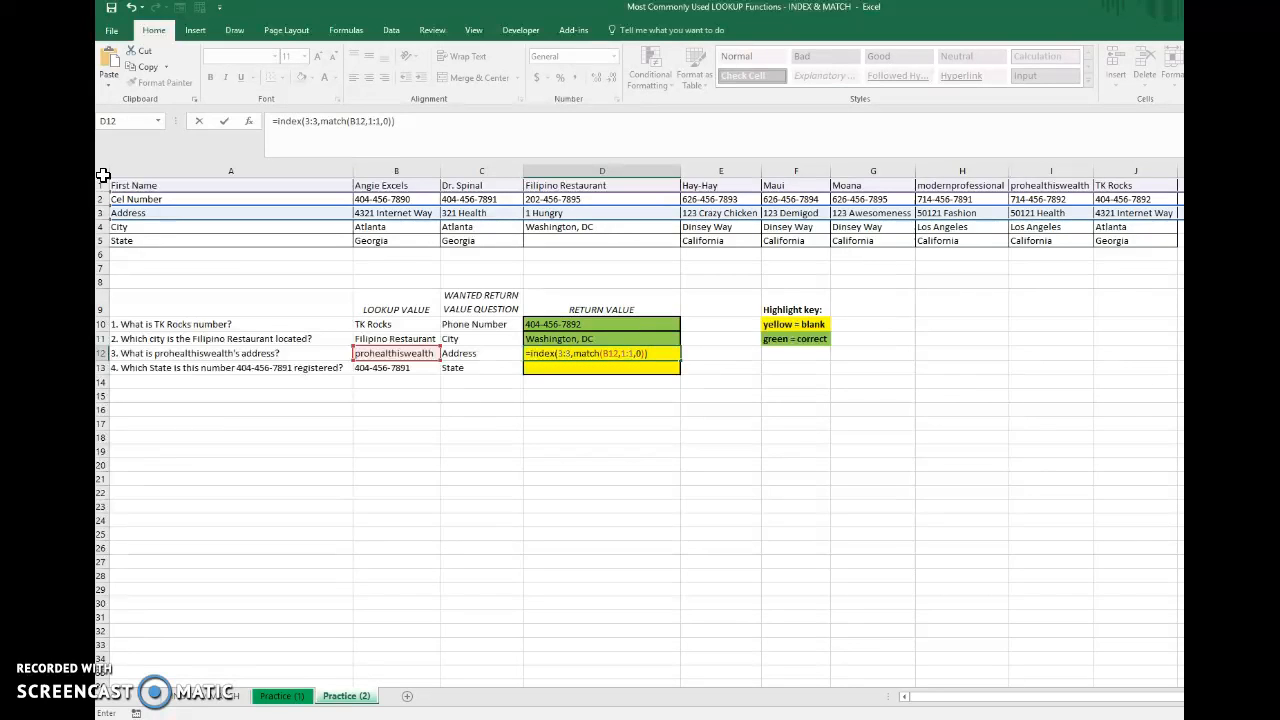
pyautogui.press('Return')
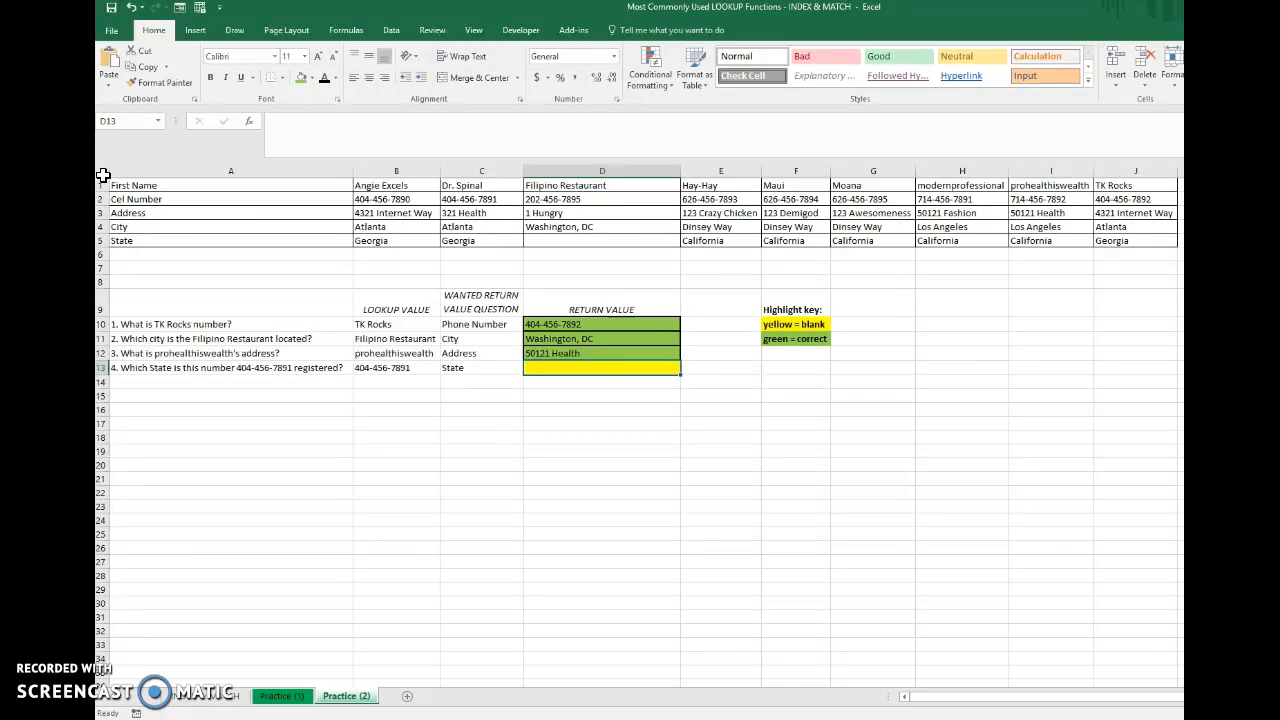
# - Enter =INDEX(5:5,MATCH(B13,2:2,0)) in cell D13 to return the state where the phone number in B13 is registered
pyautogui.write('=index(')
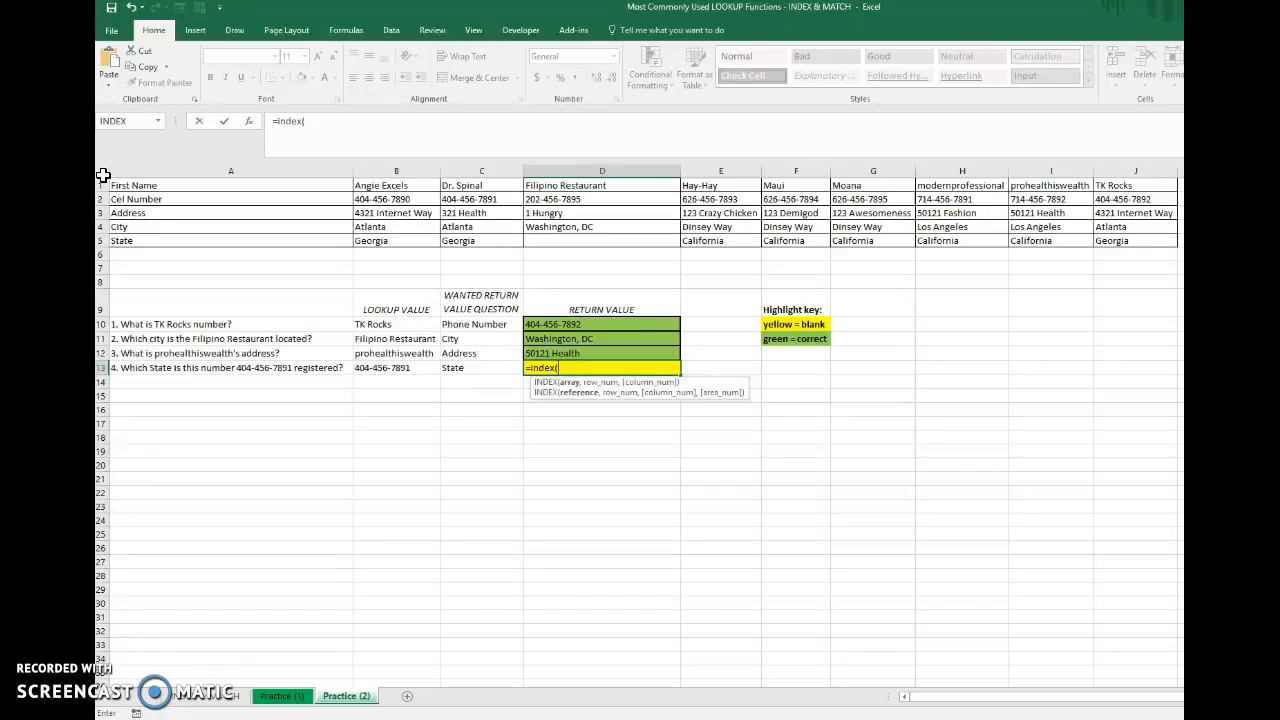
pyautogui.click(104, 240)
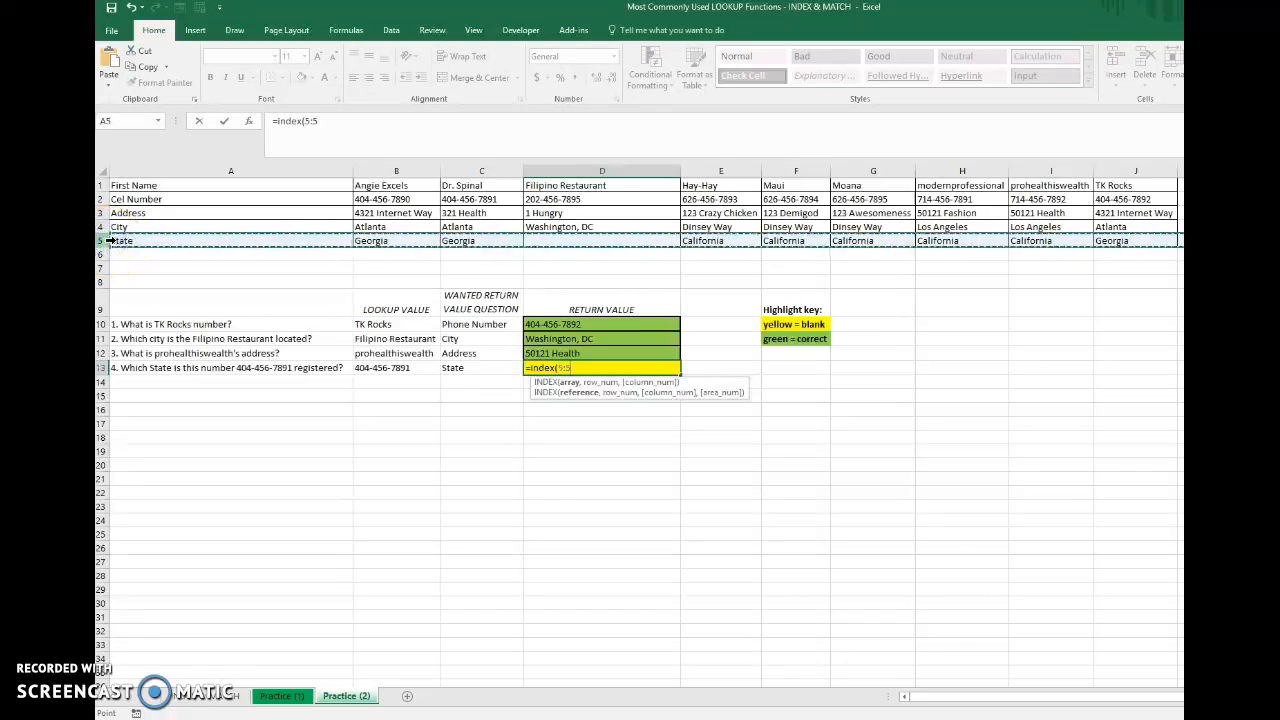
pyautogui.write(',')
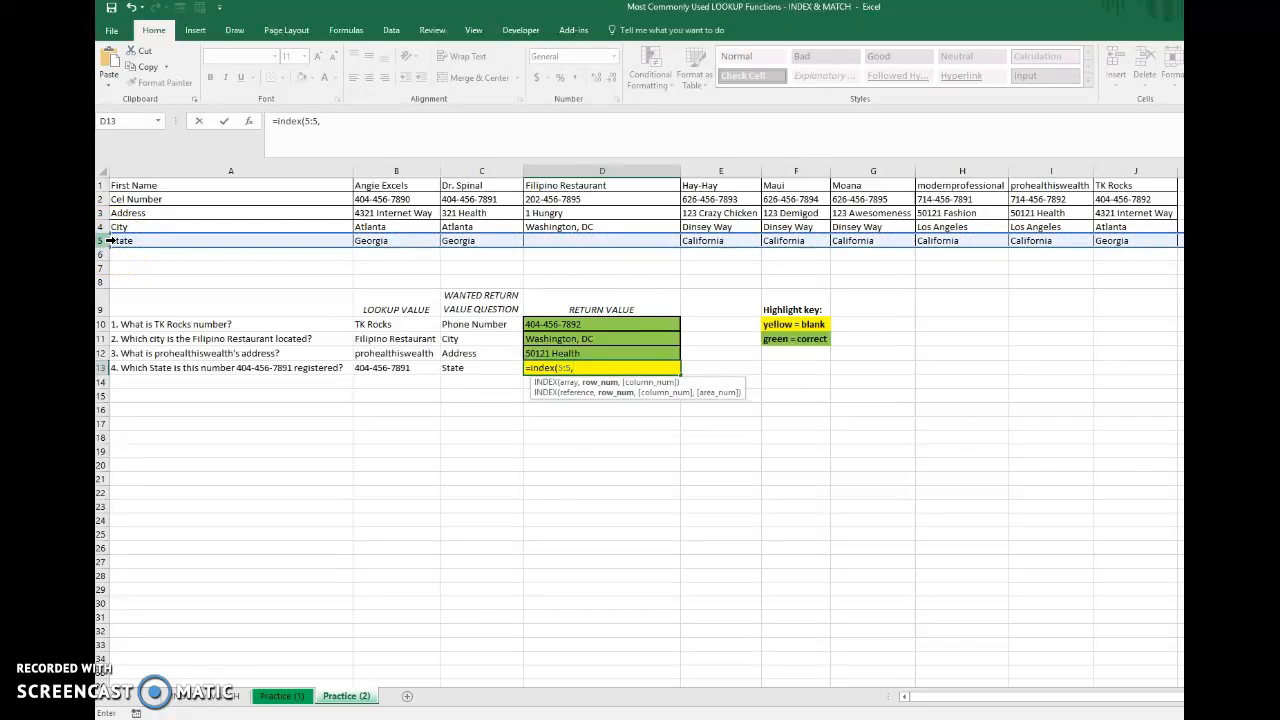
pyautogui.write('match(')
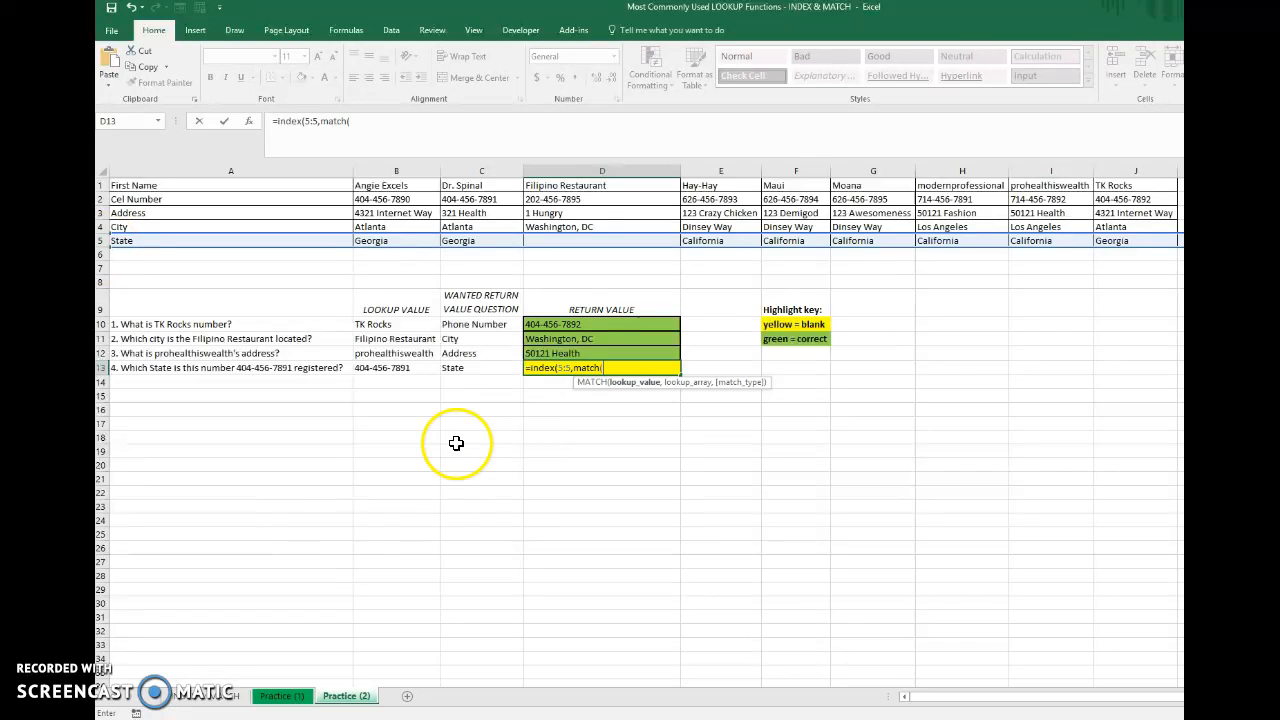
pyautogui.click(389, 369)
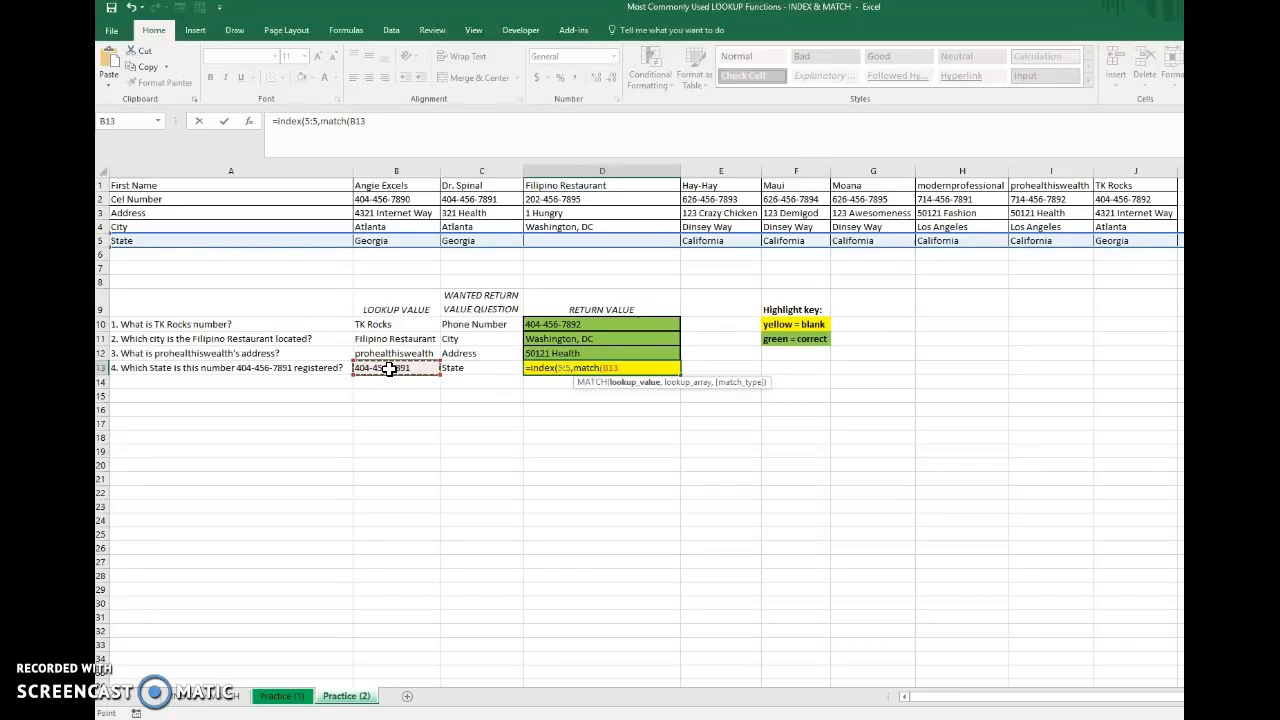
pyautogui.write(',')
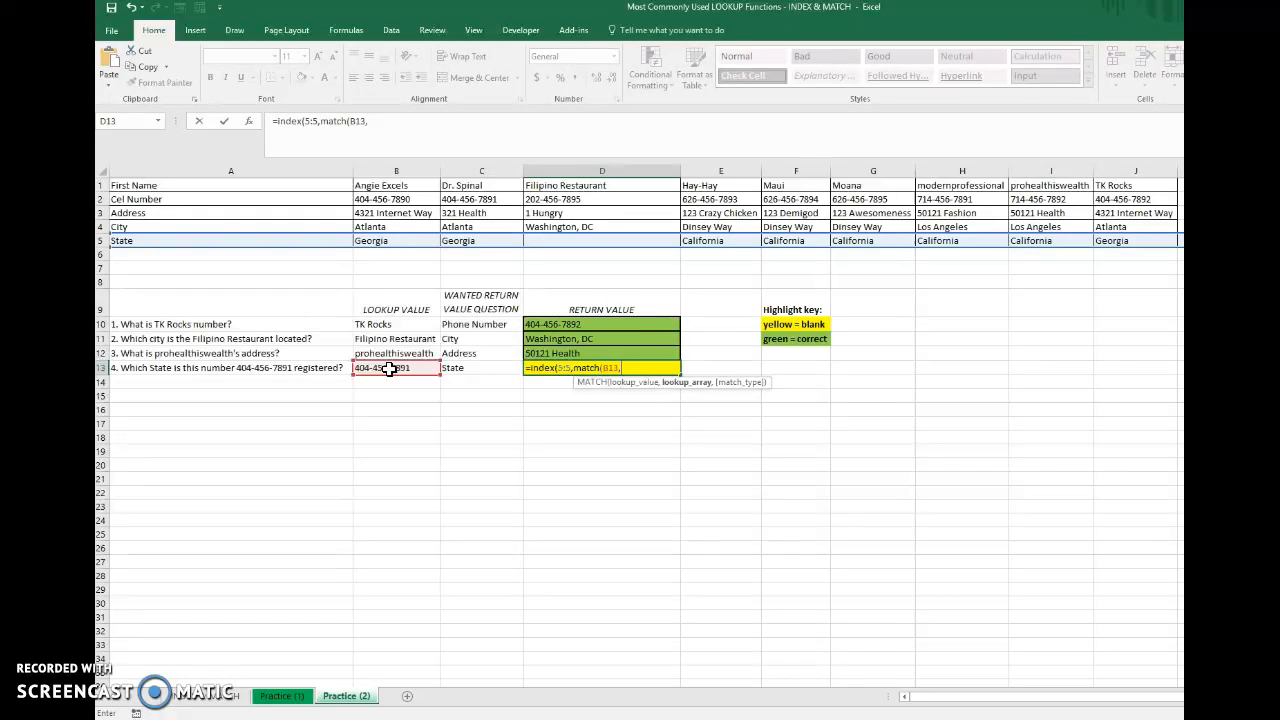
pyautogui.click(104, 199)
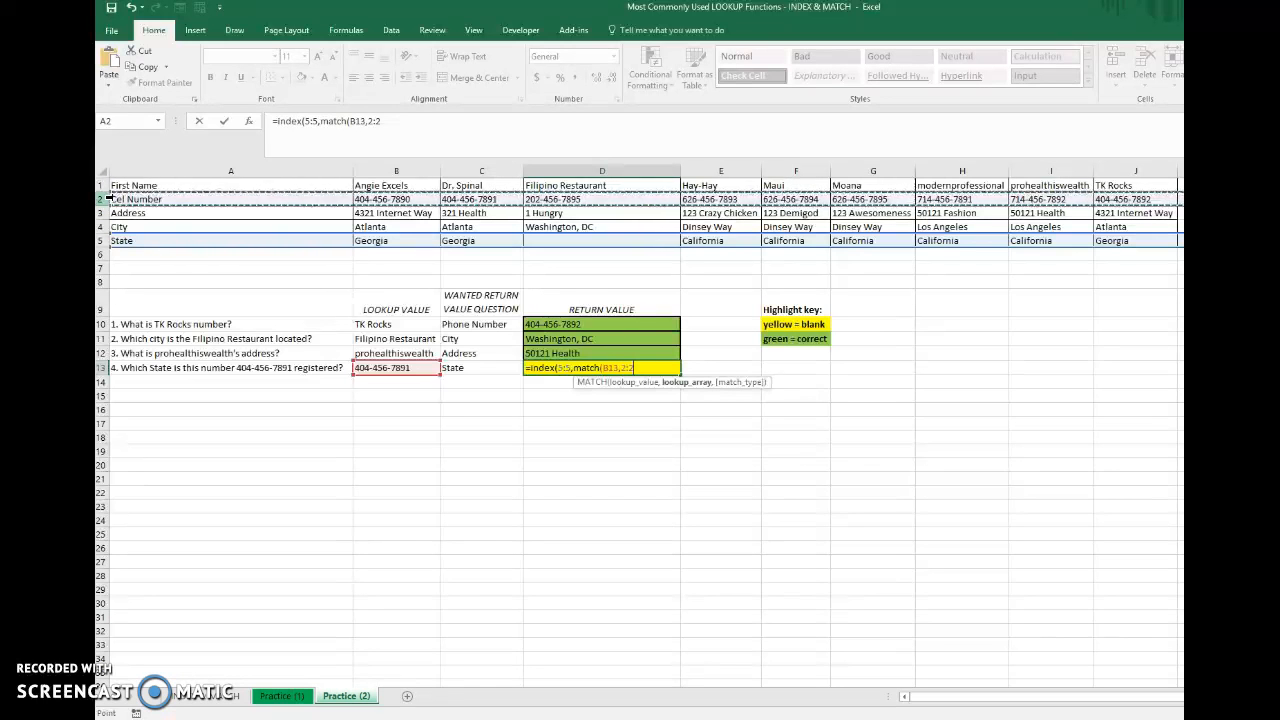
pyautogui.write(',')
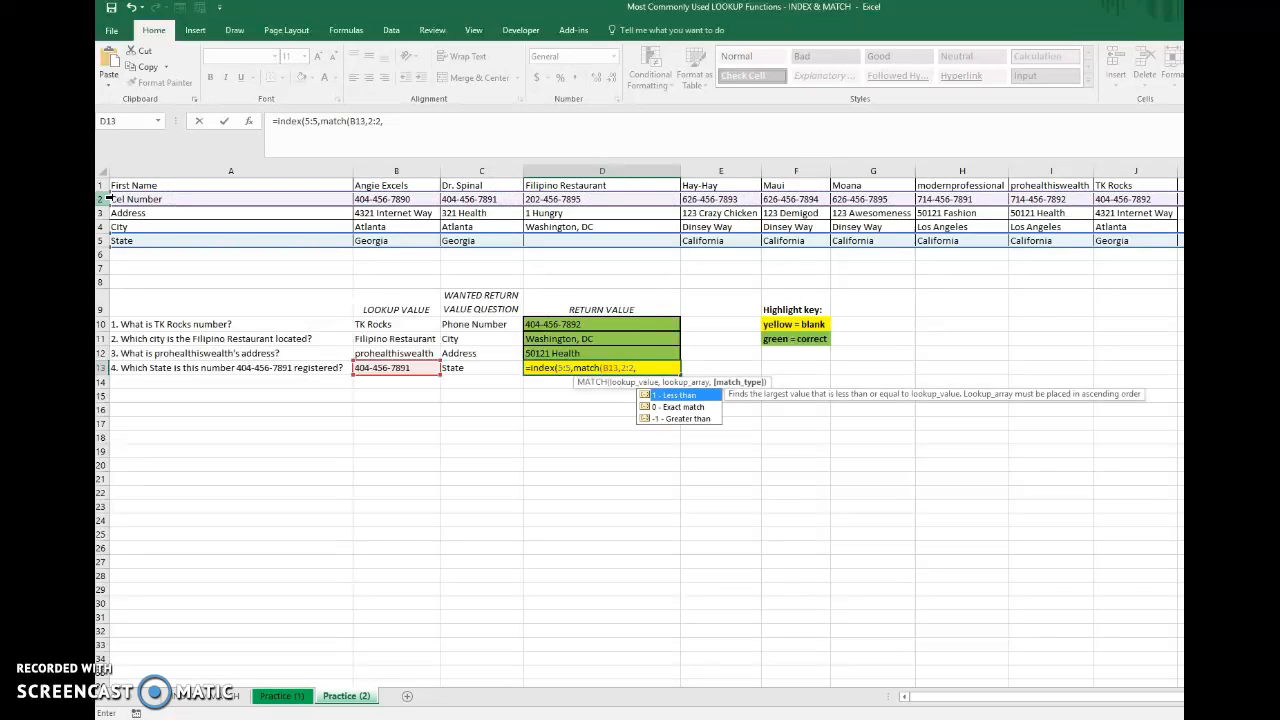
pyautogui.write('0)')
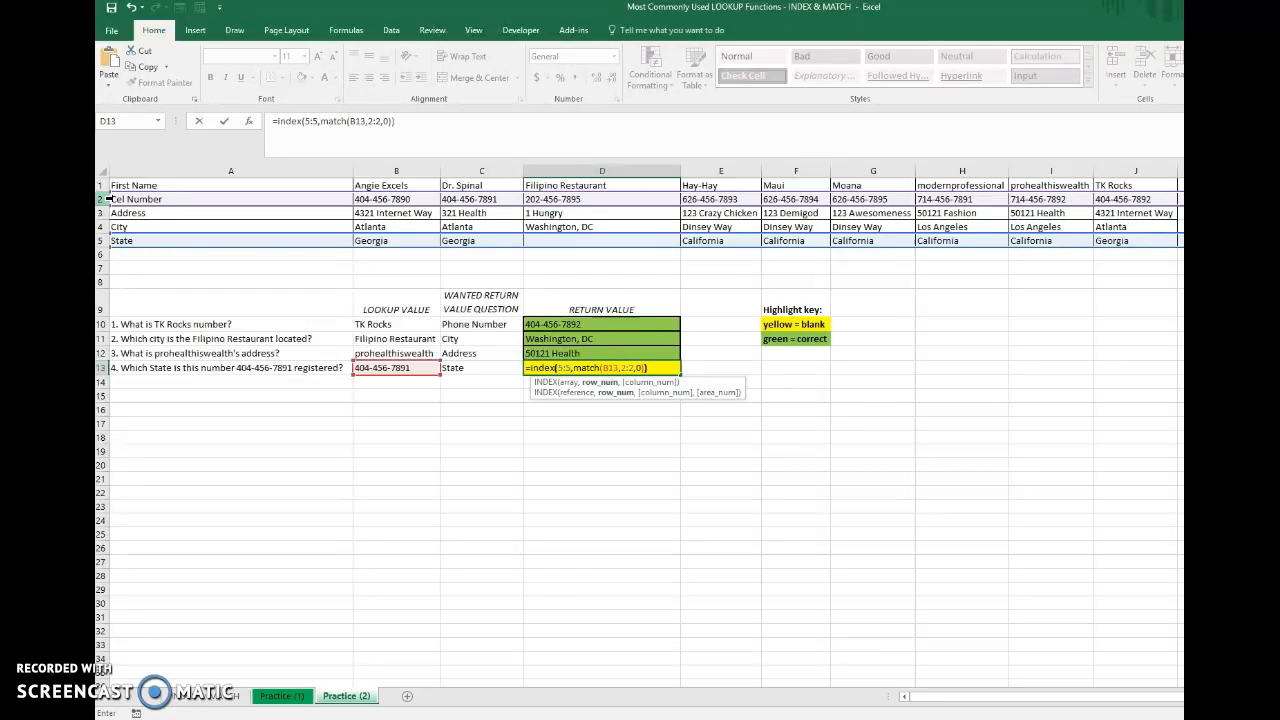
pyautogui.write(')')
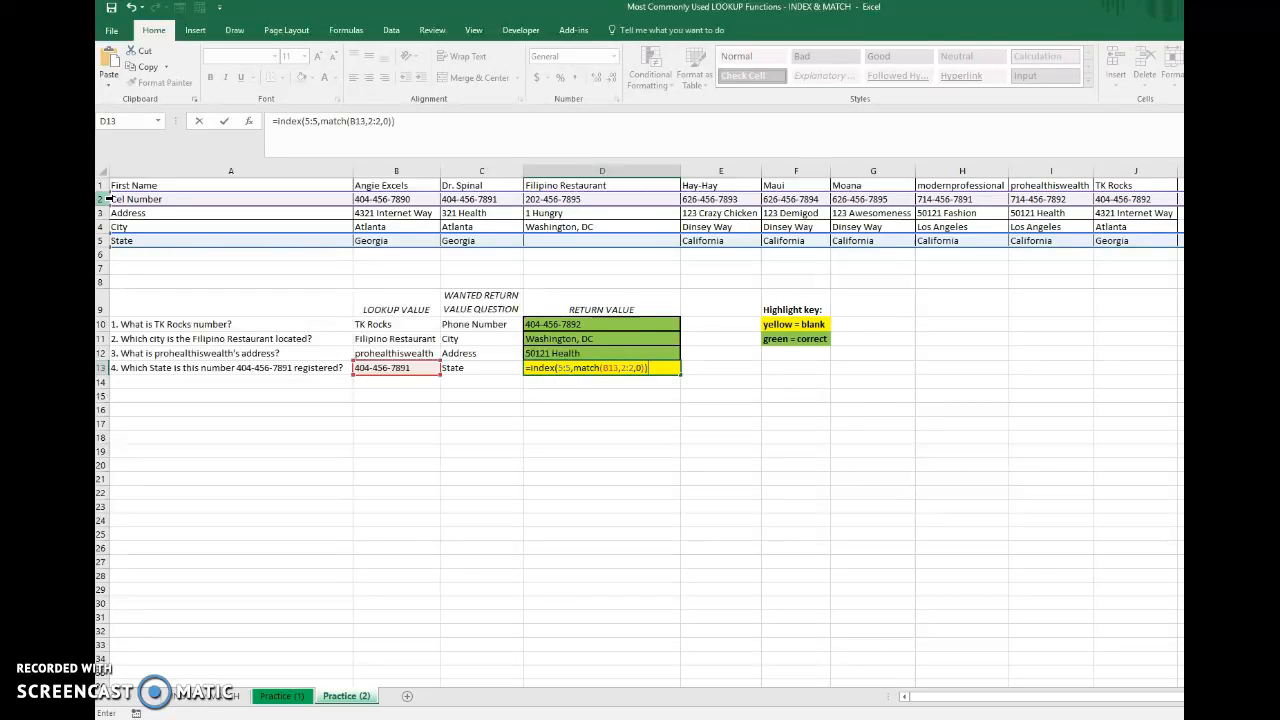
pyautogui.press('Return')
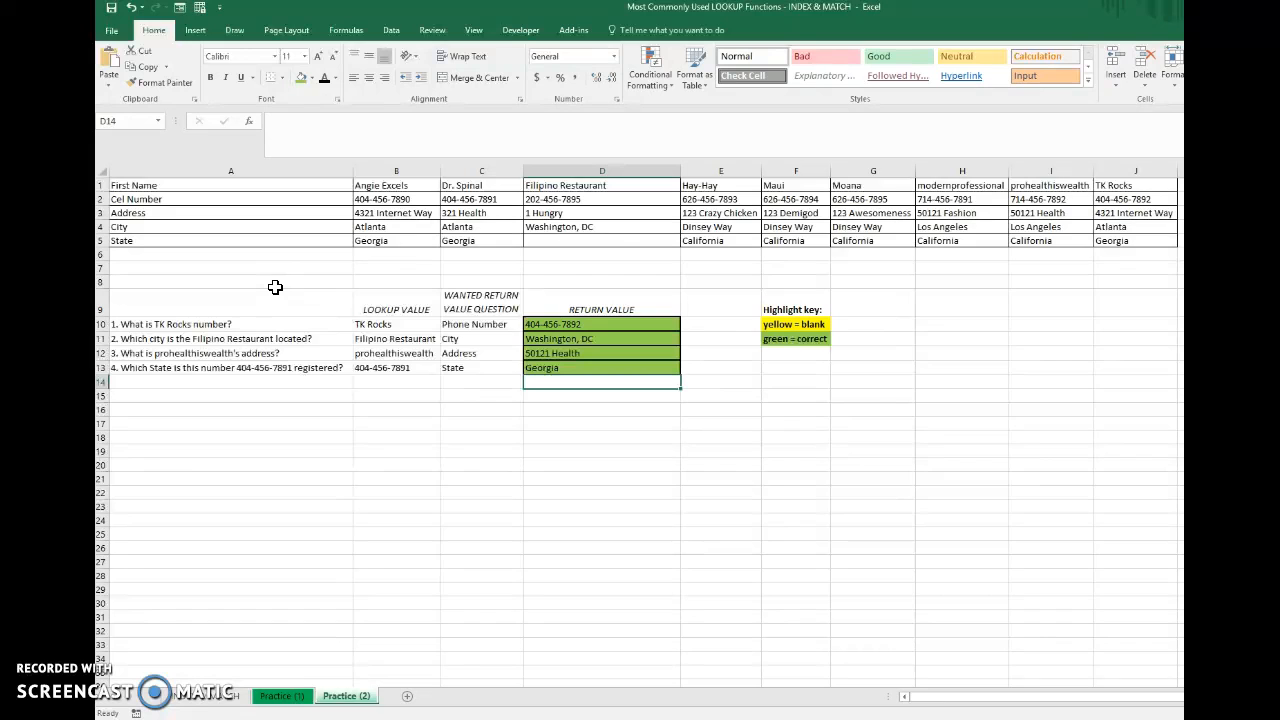
# - Insert a blank row above the City row, between Address and City
pyautogui.click(103, 227)
pyautogui.rightClick(104, 227)
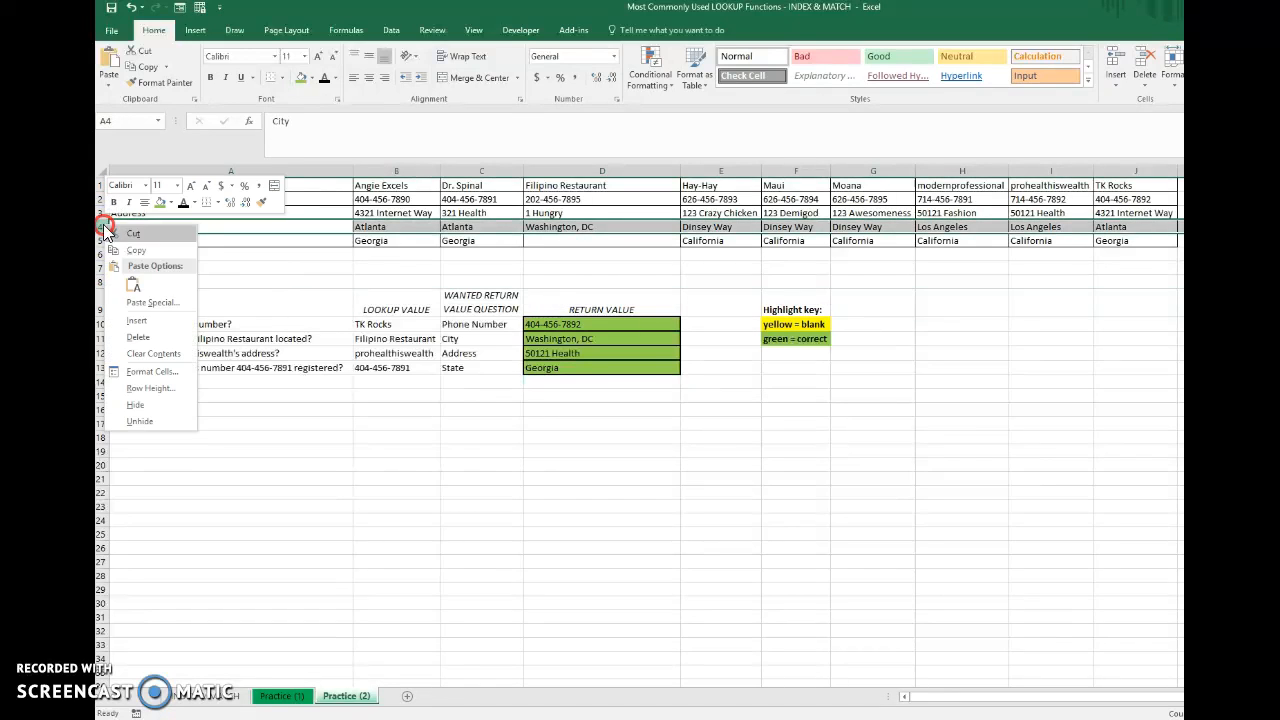
pyautogui.click(138, 322)
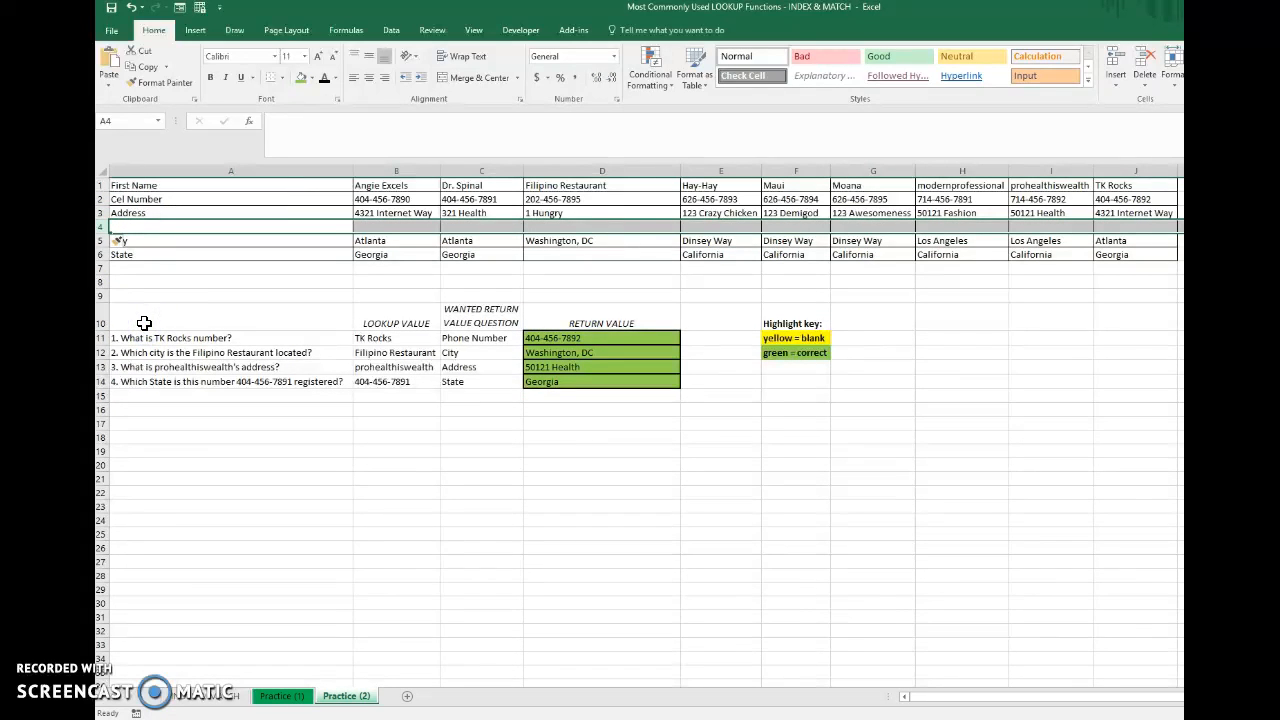
# - Check how the INDEX and MATCH references in return value cells D11, D14 and D12 respond to the inserted row
pyautogui.click(640, 339)
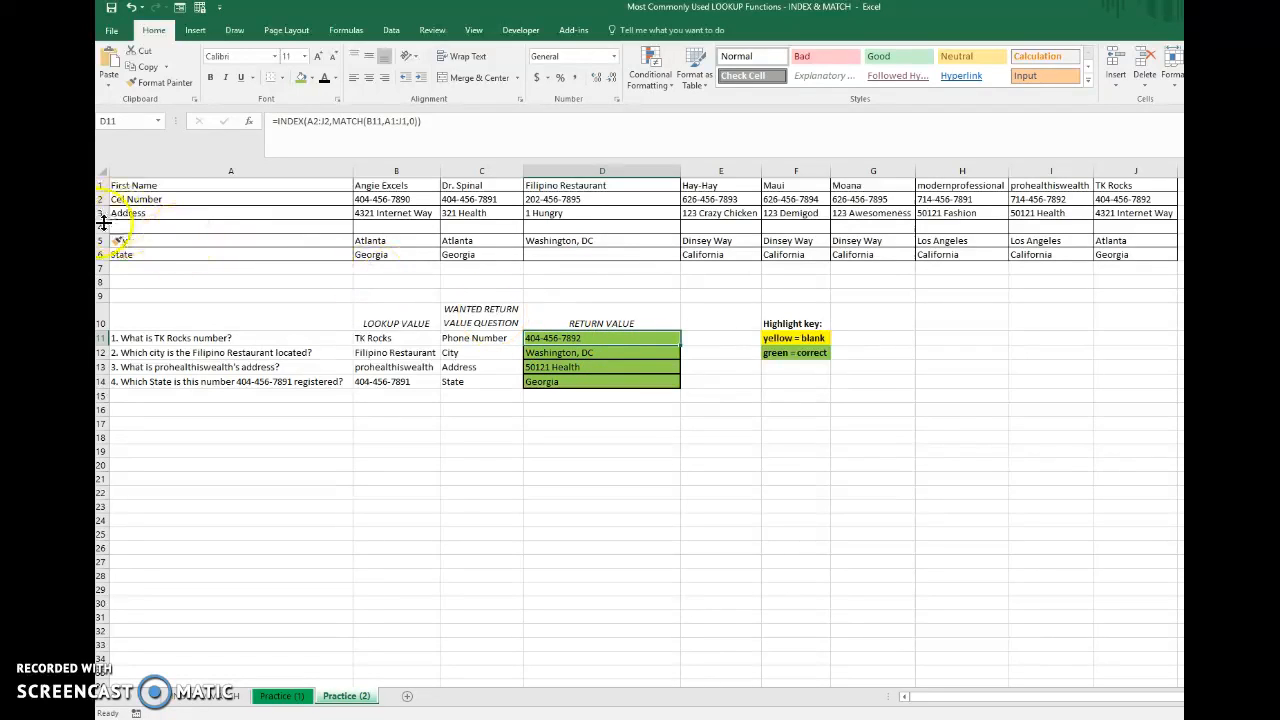
pyautogui.click(212, 240)
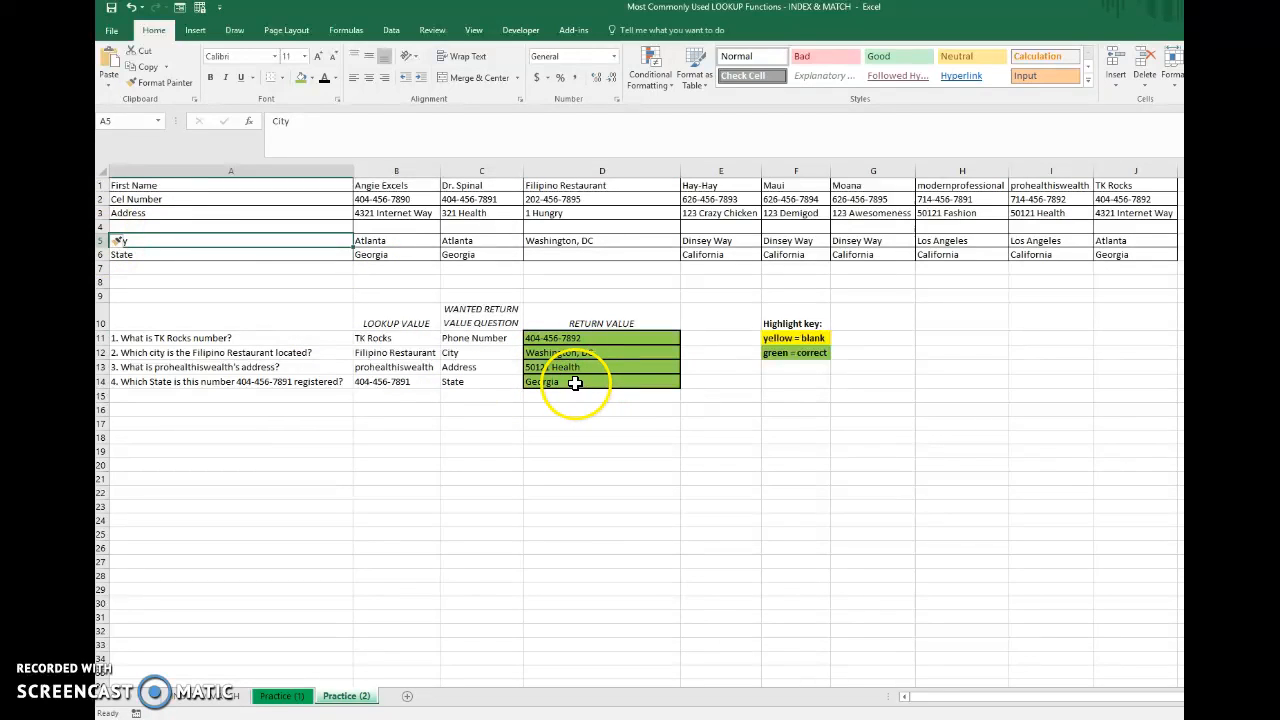
pyautogui.click(575, 383)
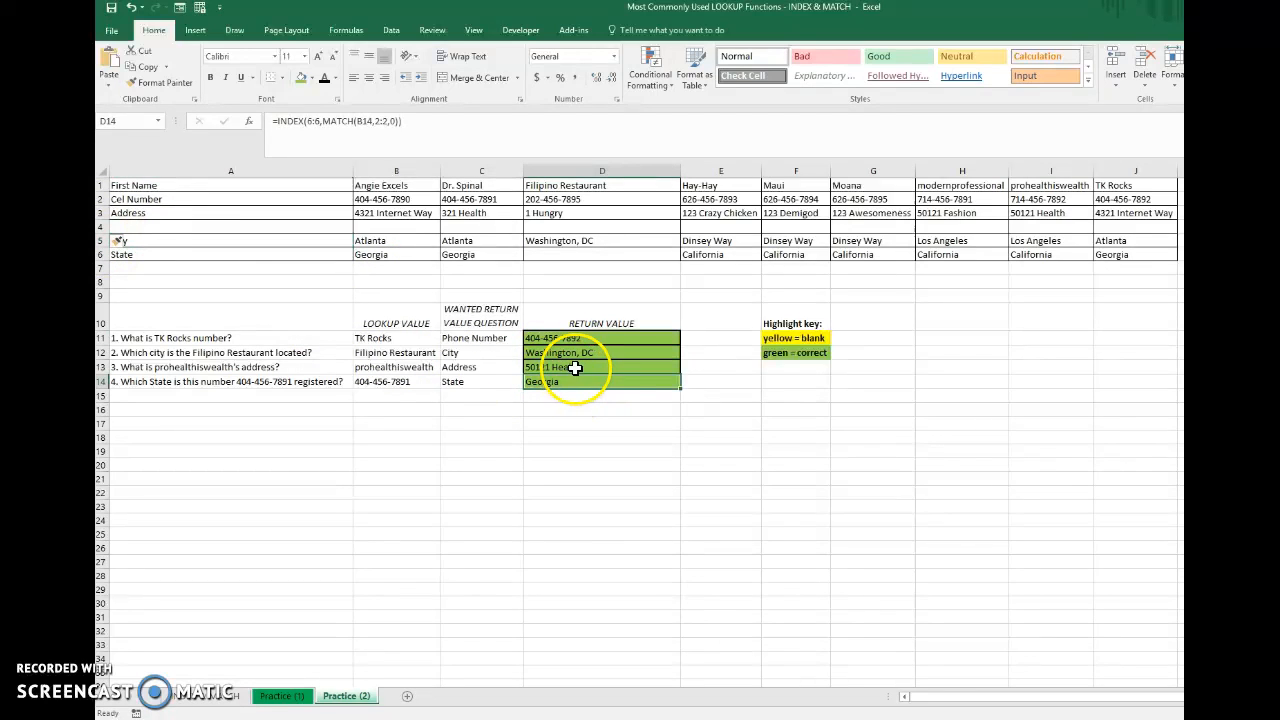
pyautogui.click(584, 351)
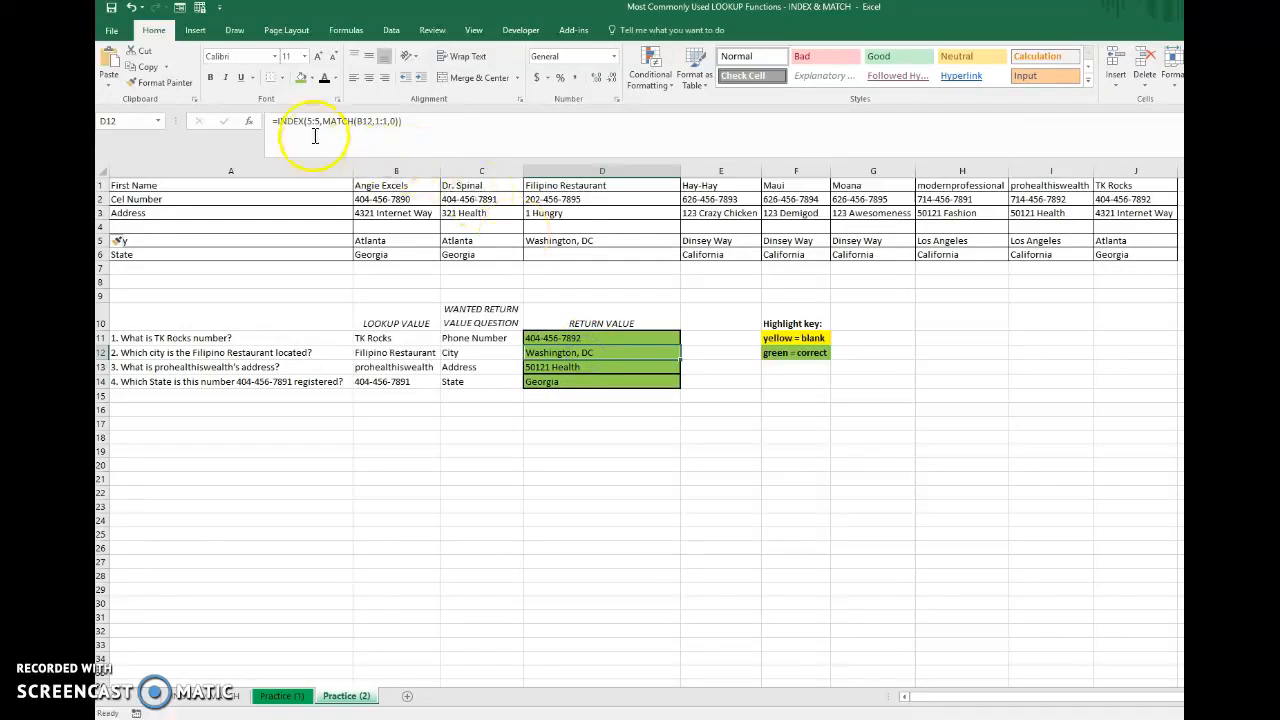